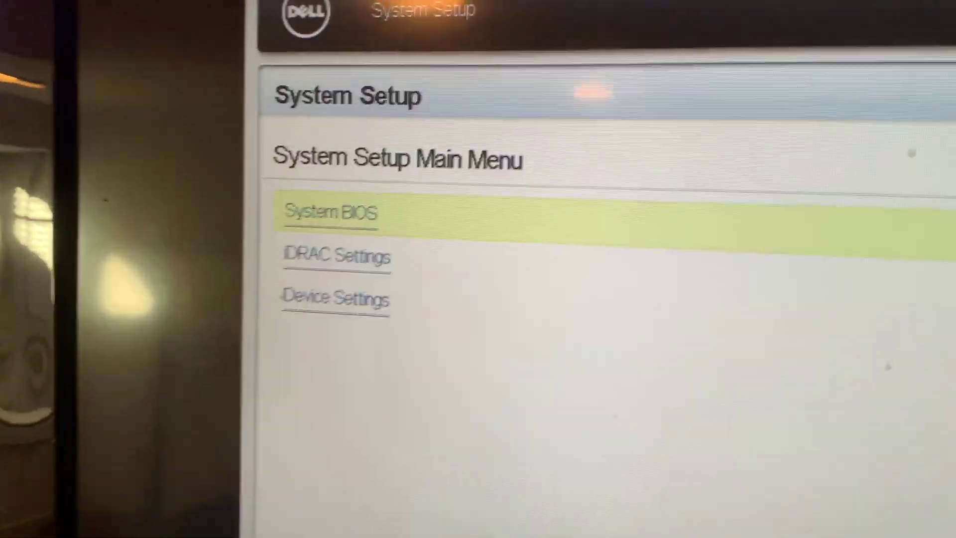
# Step: Enter System BIOS and review the R720's System Information page
pyautogui.press('Return')
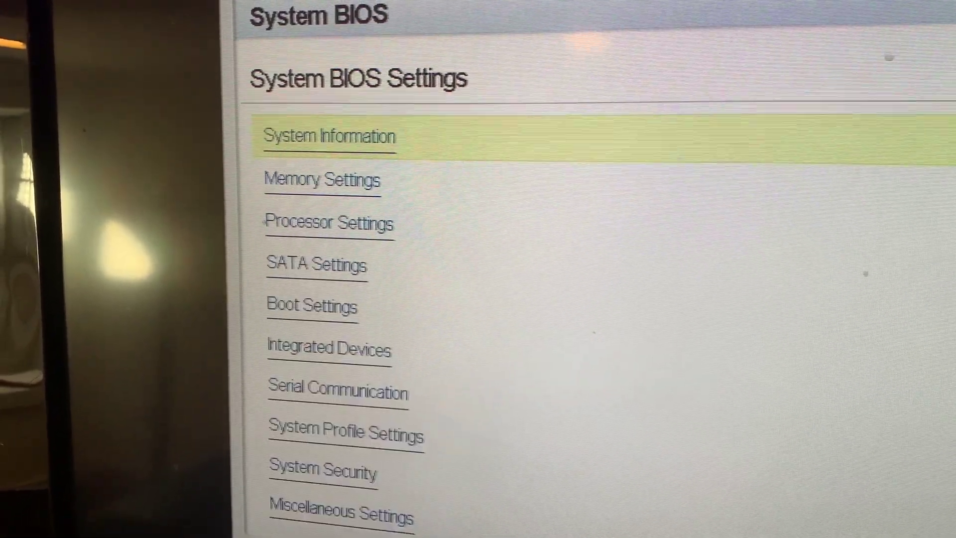
pyautogui.press('Return')
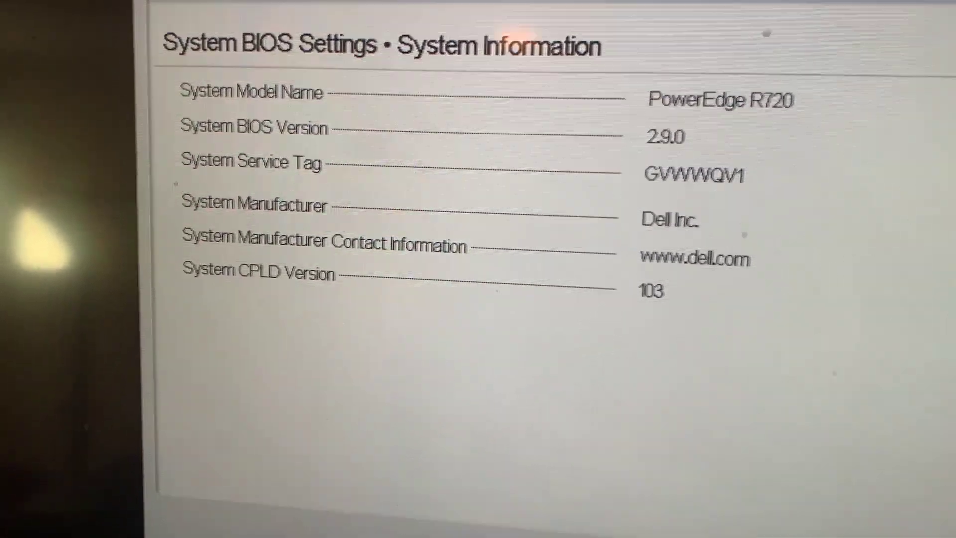
pyautogui.press('Escape')
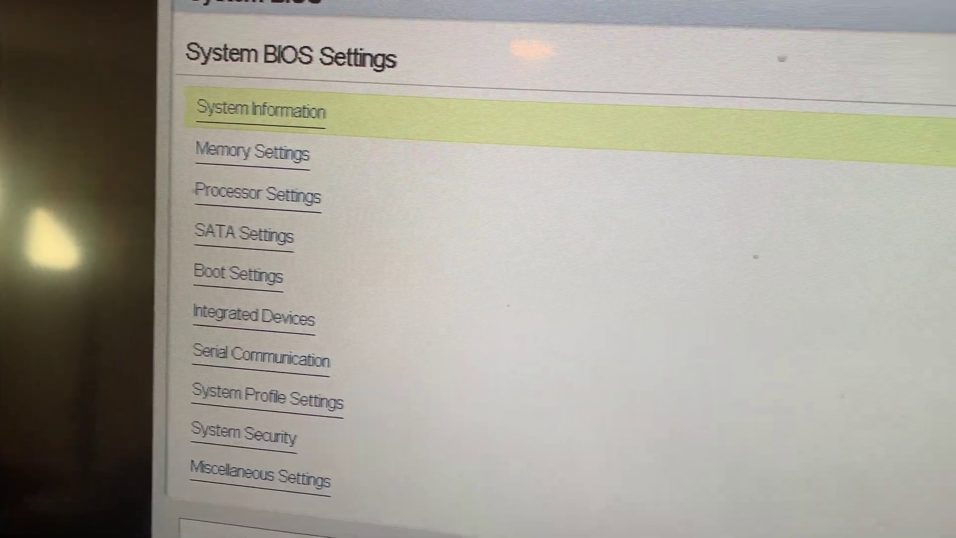
# Step: Review the R720's Memory Settings, then return to the list and highlight SATA Settings
pyautogui.press('Down')
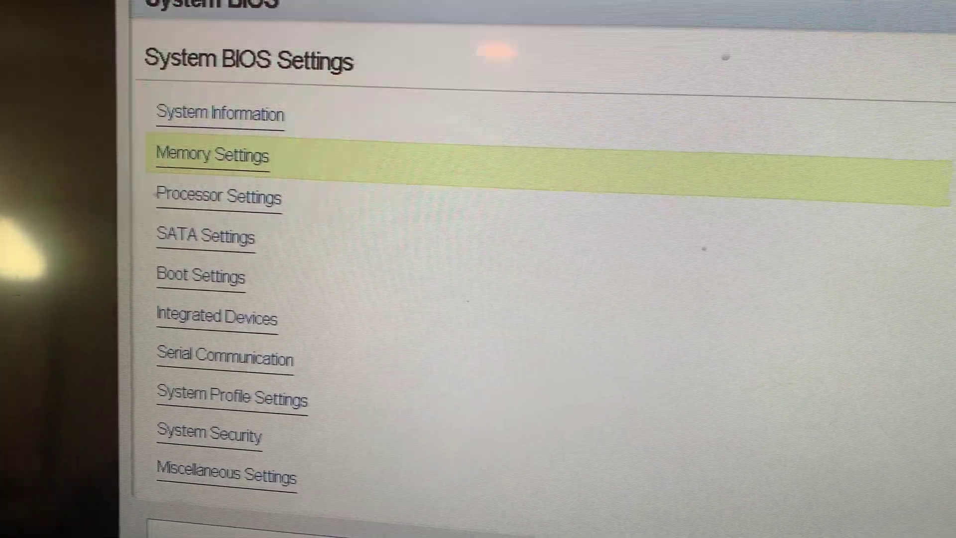
pyautogui.press('Return')
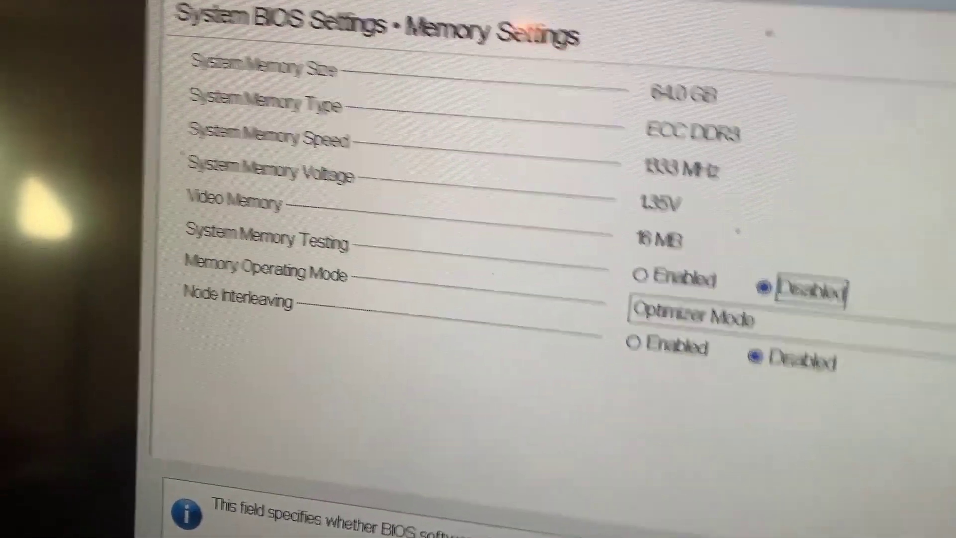
pyautogui.press('Escape')
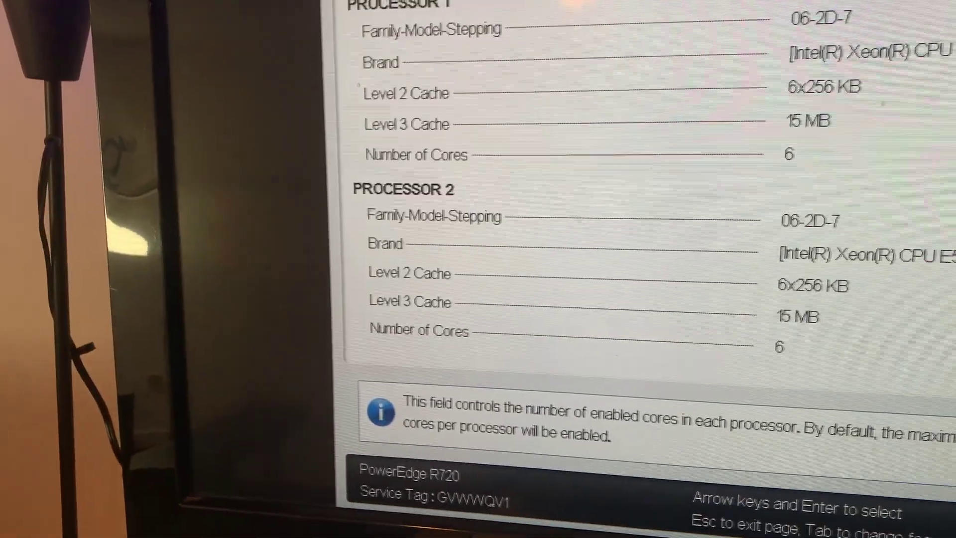
pyautogui.scroll(5, 597, 249)
pyautogui.scroll(-5, 597, 249)
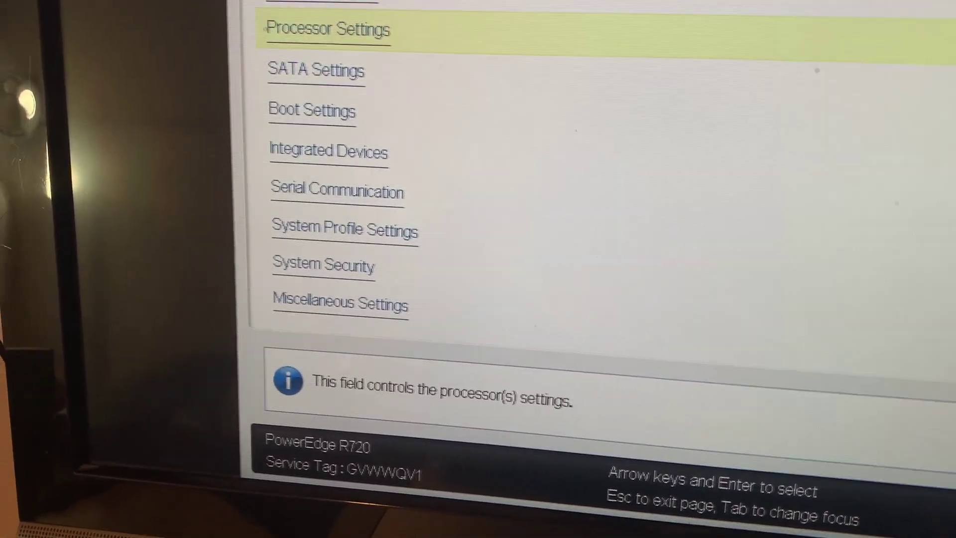
pyautogui.press('Down')
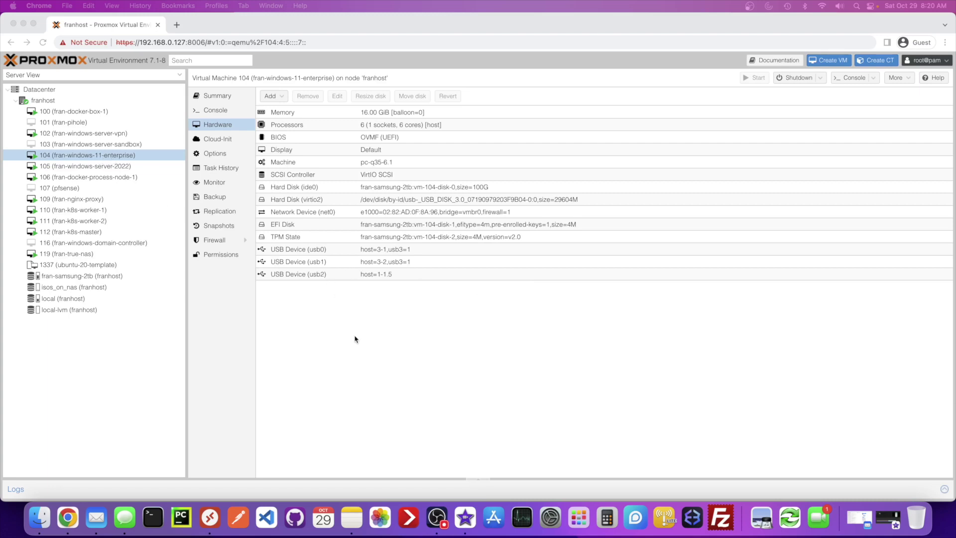
# Step: Connect to the Windows 11 Enterprise PC from the Remote Desktop list
pyautogui.click(210, 521)
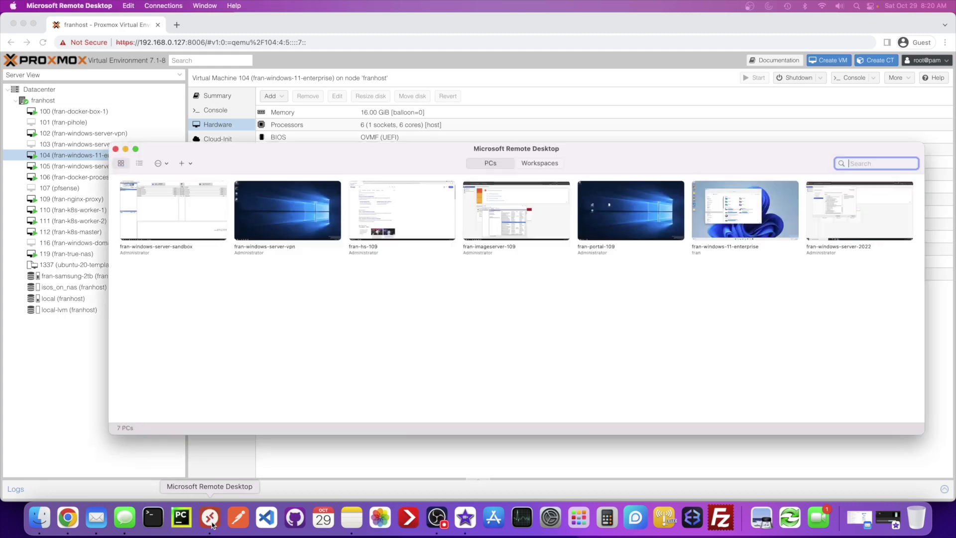
pyautogui.doubleClick(706, 219)
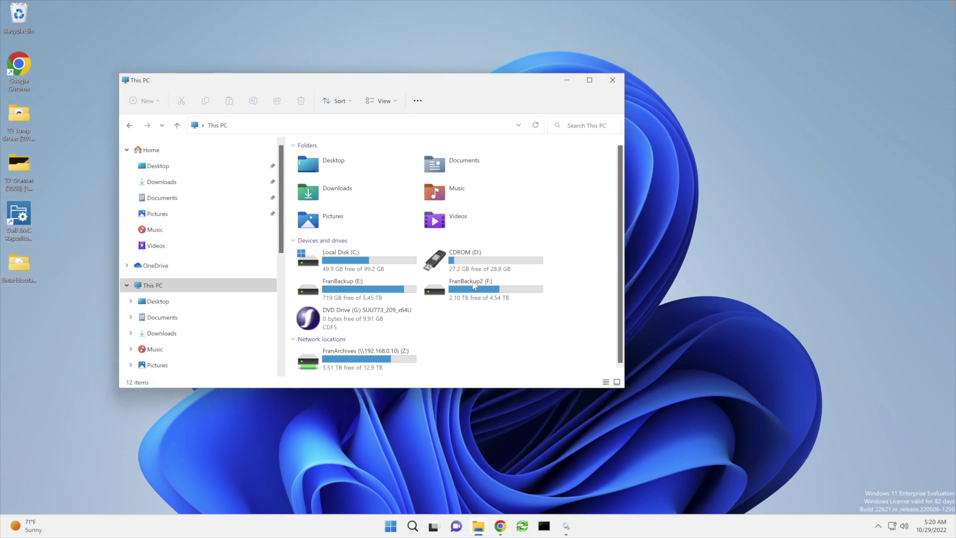
# Step: Inspect the CDROM (D:) contents, minimize File Explorer, and launch Dell EMC Repository Manager
pyautogui.click(463, 266)
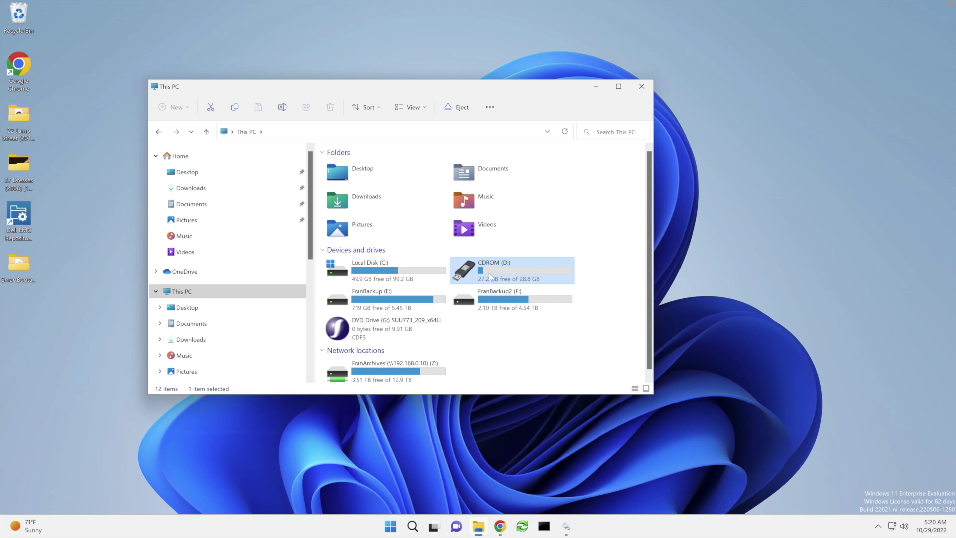
pyautogui.click(493, 301)
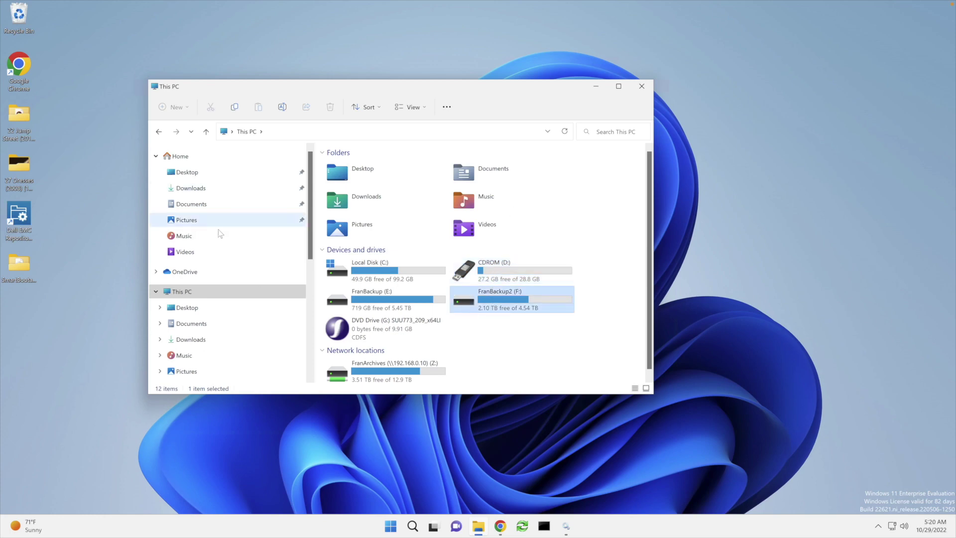
pyautogui.click(493, 271)
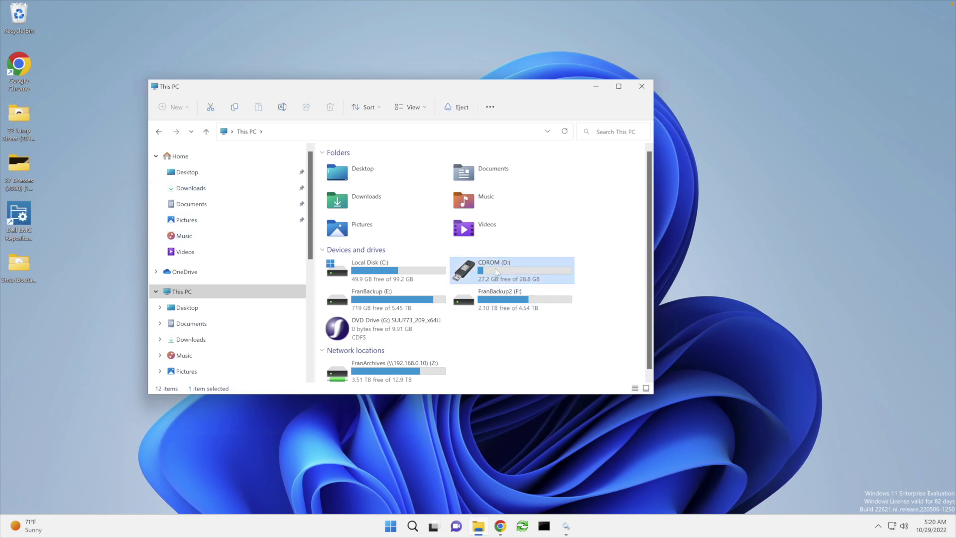
pyautogui.doubleClick(495, 268)
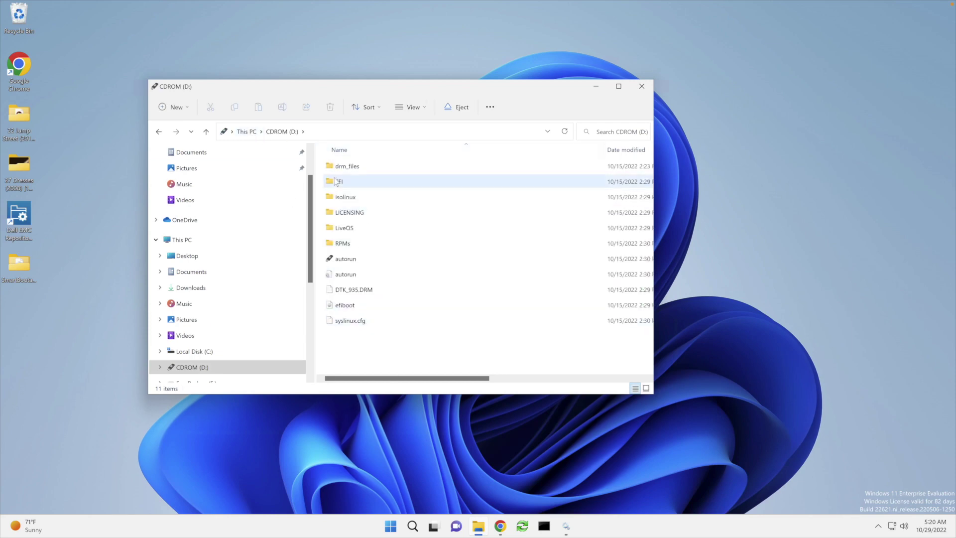
pyautogui.click(246, 131)
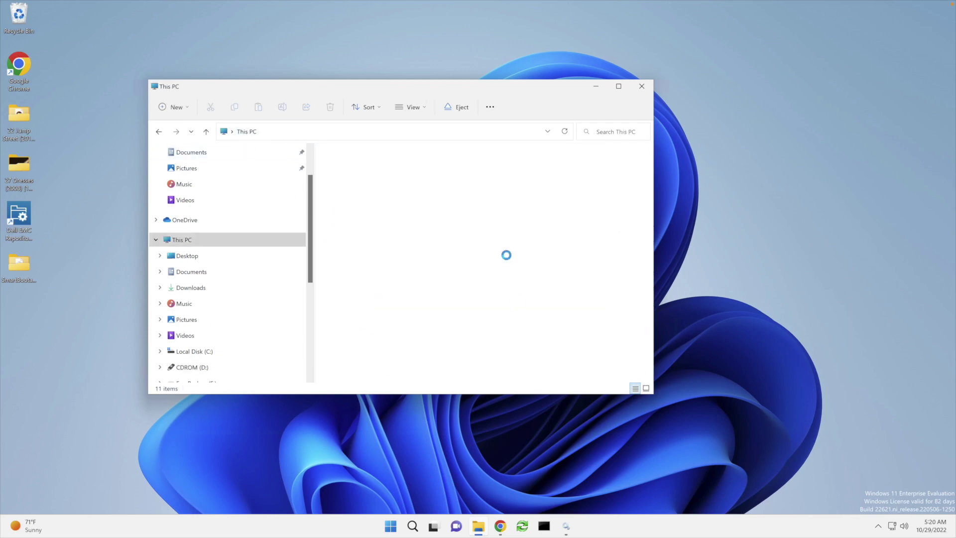
pyautogui.click(595, 88)
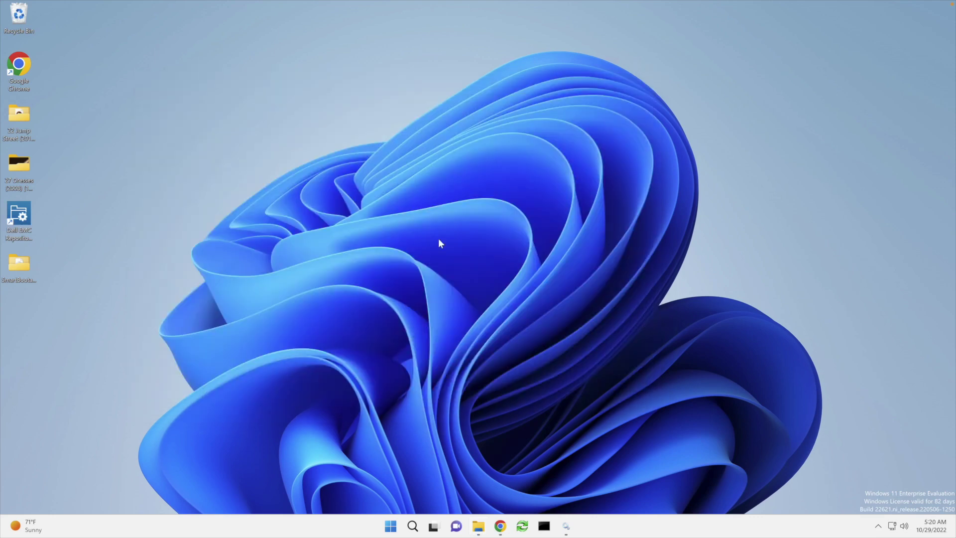
pyautogui.doubleClick(17, 232)
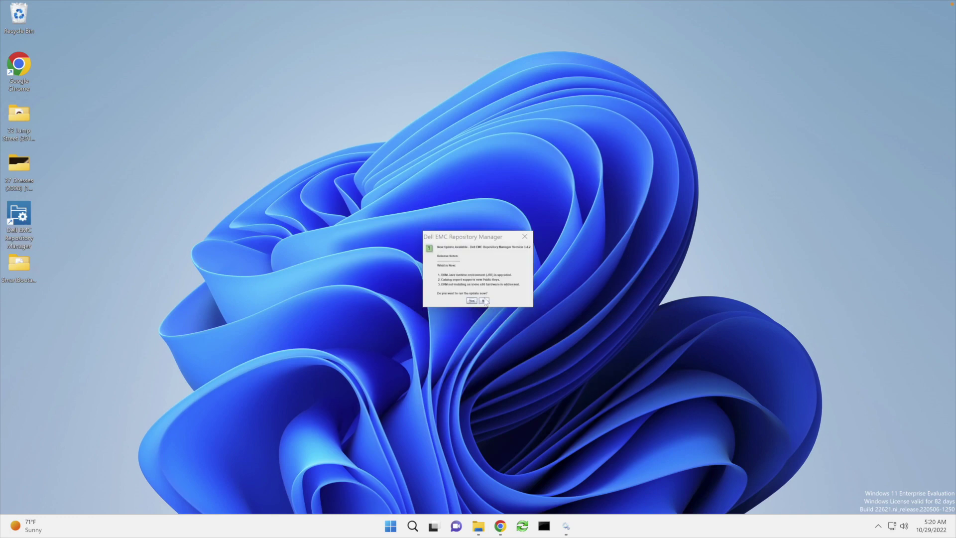
# Step: Decline the offered Repository Manager update by choosing No
pyautogui.click(483, 300)
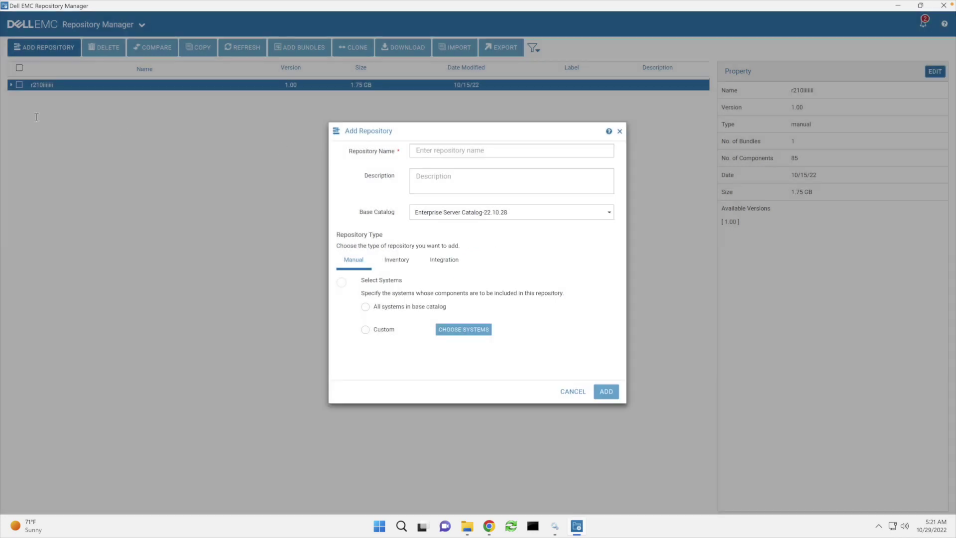
# Step: Name the repository 'r720-franchyze923', keep Enterprise Server Catalog-22.10.28, and choose Custom systems
pyautogui.click(436, 149)
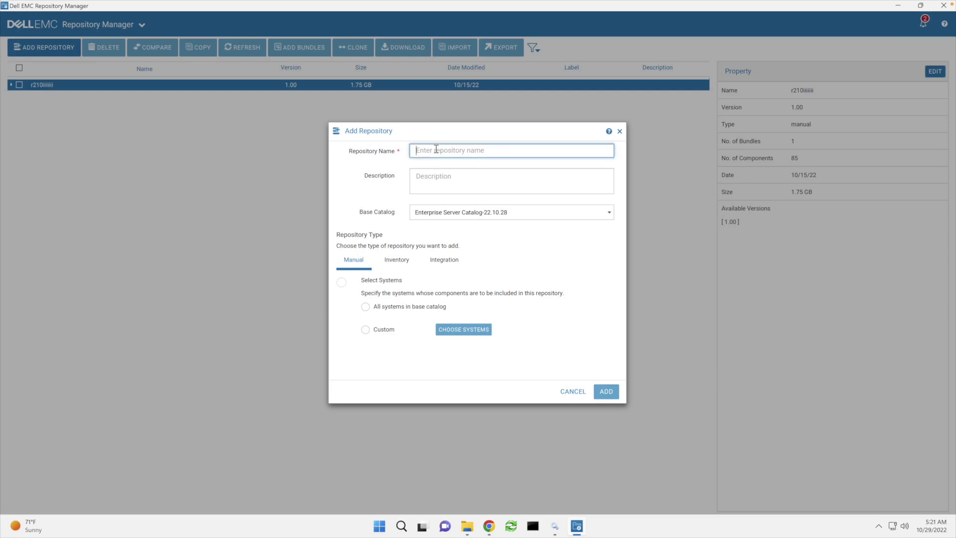
pyautogui.write('r720-franch')
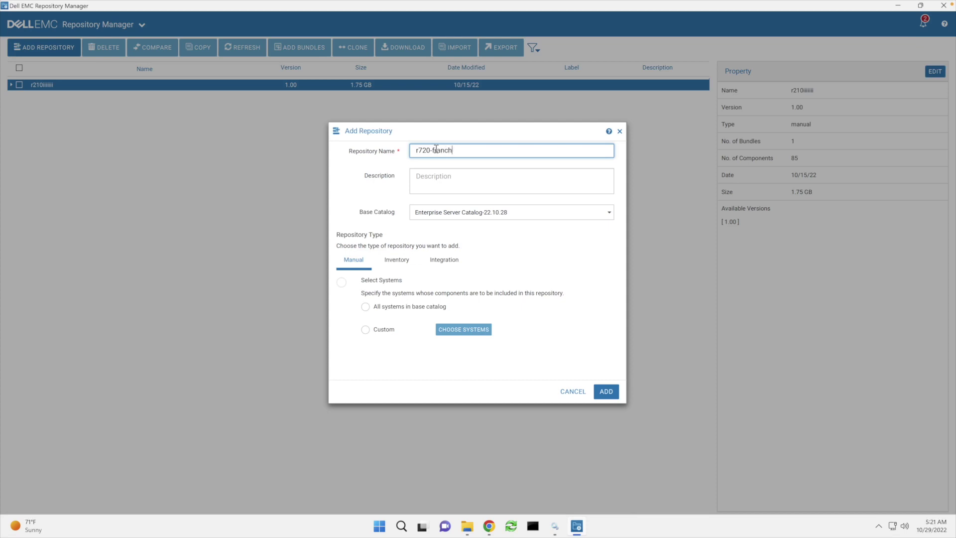
pyautogui.write('yze923')
pyautogui.click(486, 216)
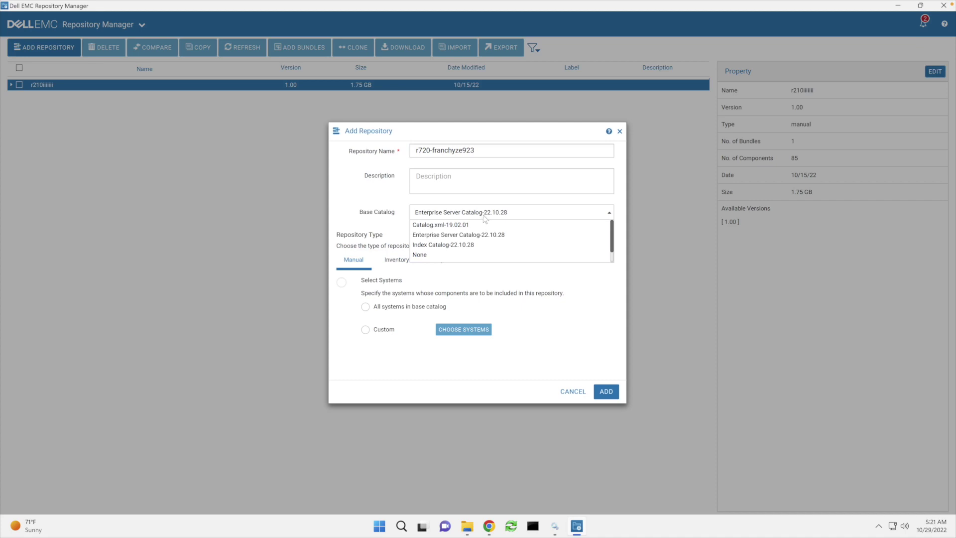
pyautogui.click(484, 217)
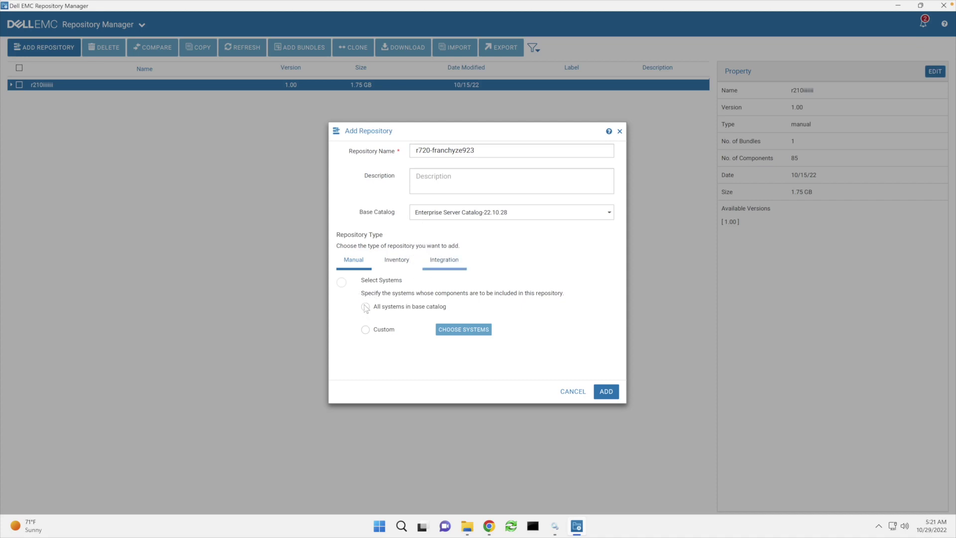
pyautogui.click(366, 331)
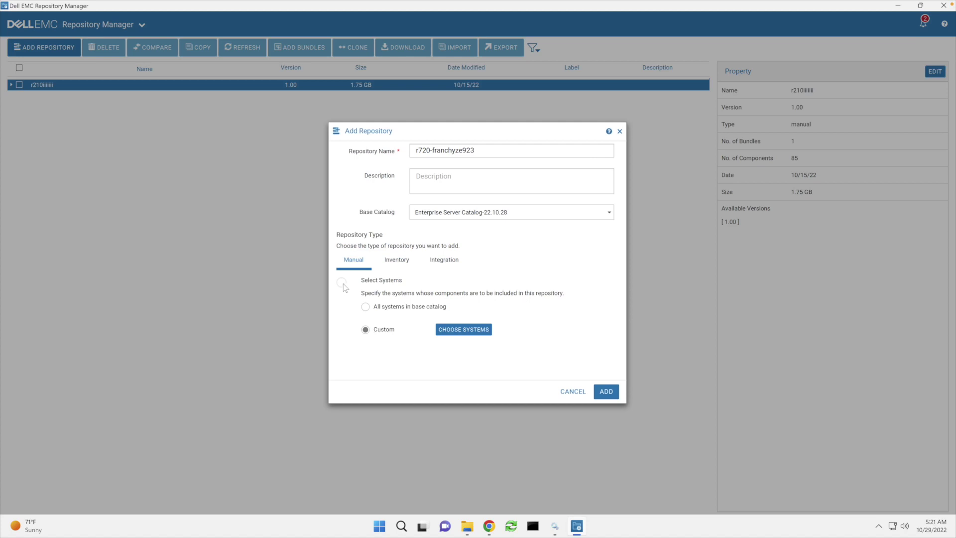
pyautogui.click(465, 328)
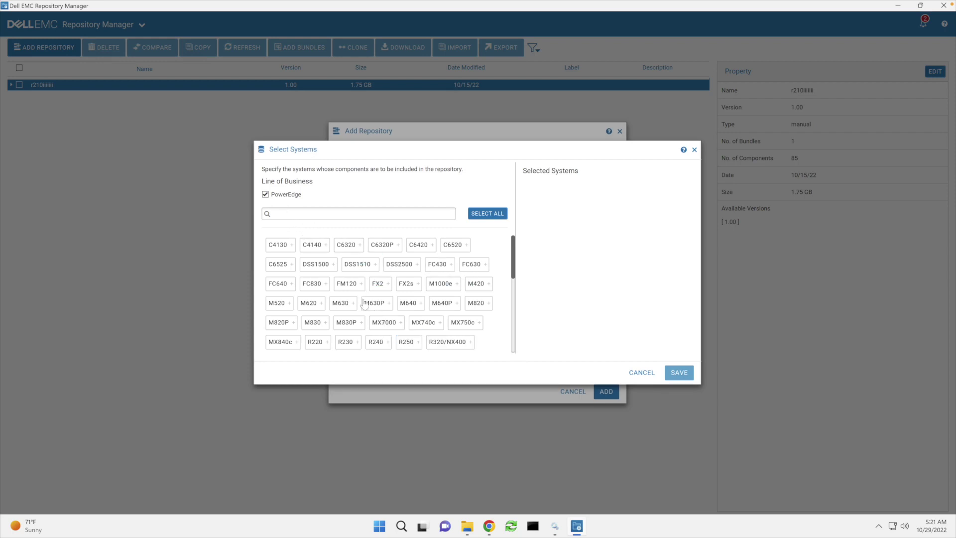
# Step: Scroll the PowerEdge model list and add the R720 to Selected Systems
pyautogui.scroll(-1, 508, 297)
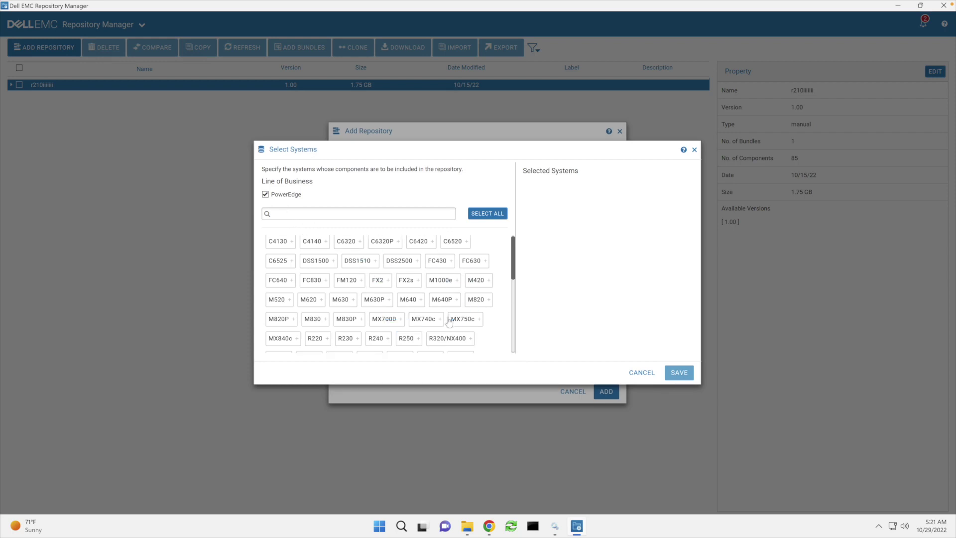
pyautogui.scroll(-1, 450, 320)
pyautogui.scroll(-1, 449, 320)
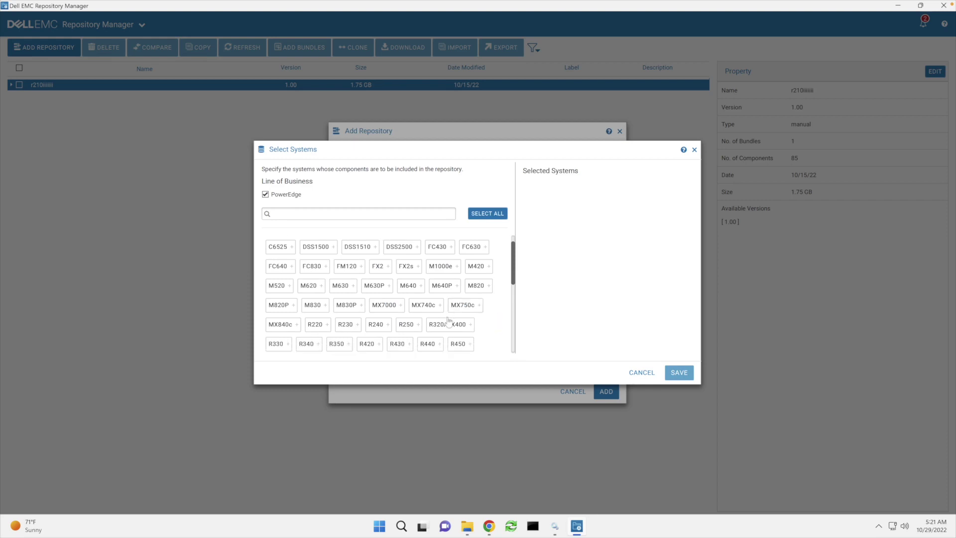
pyautogui.scroll(-2, 449, 320)
pyautogui.scroll(-2, 448, 320)
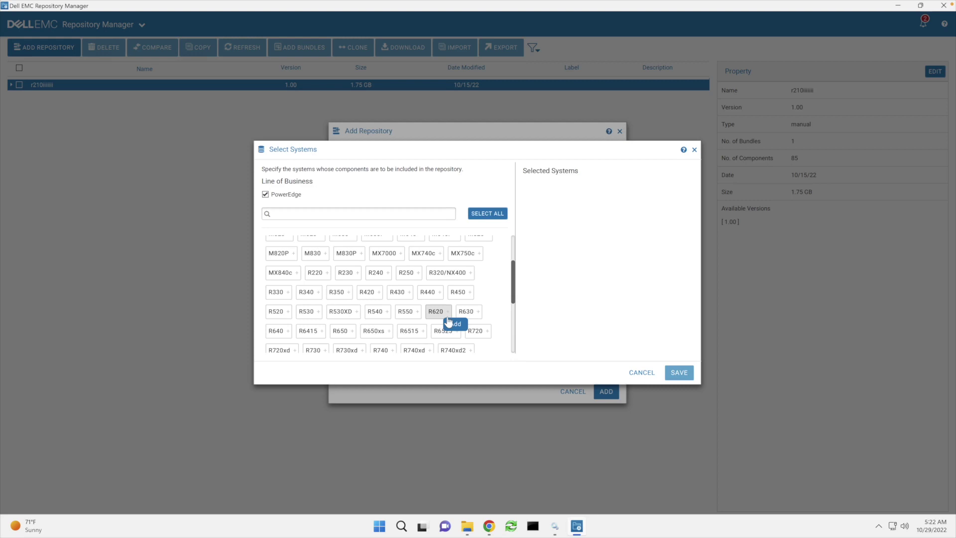
pyautogui.click(478, 329)
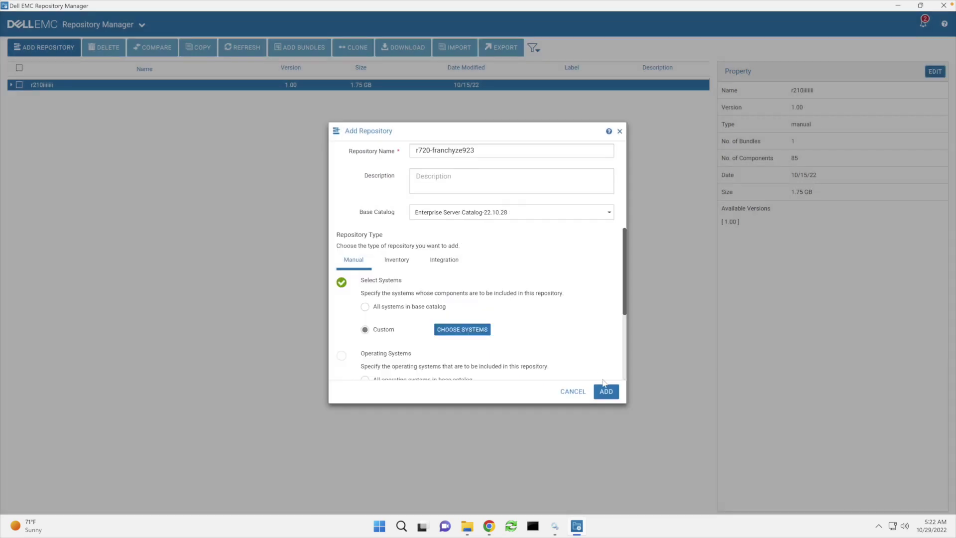
# Step: Add the r720-franchyze923 repository (411 components, 7.50 GB) and view its details
pyautogui.scroll(-1, 609, 298)
pyautogui.scroll(-2, 610, 298)
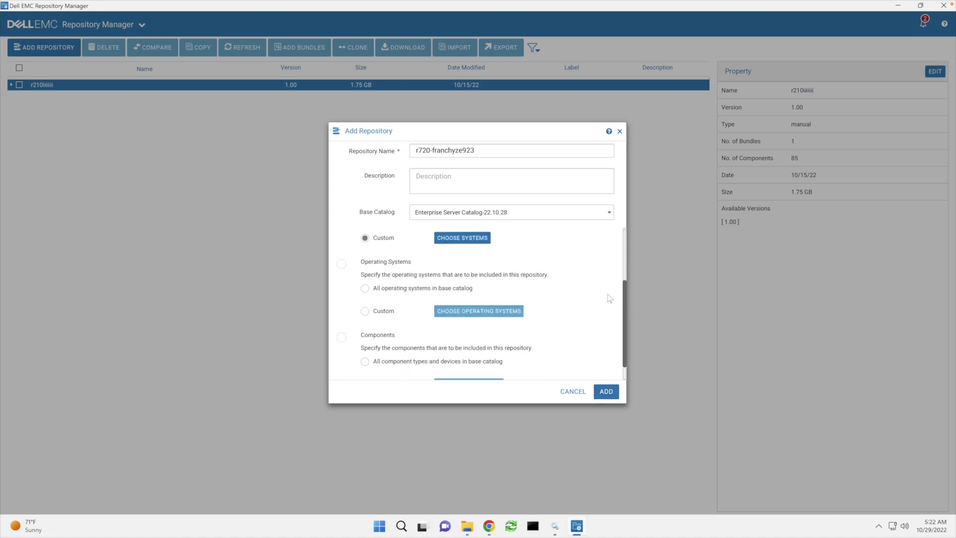
pyautogui.click(607, 392)
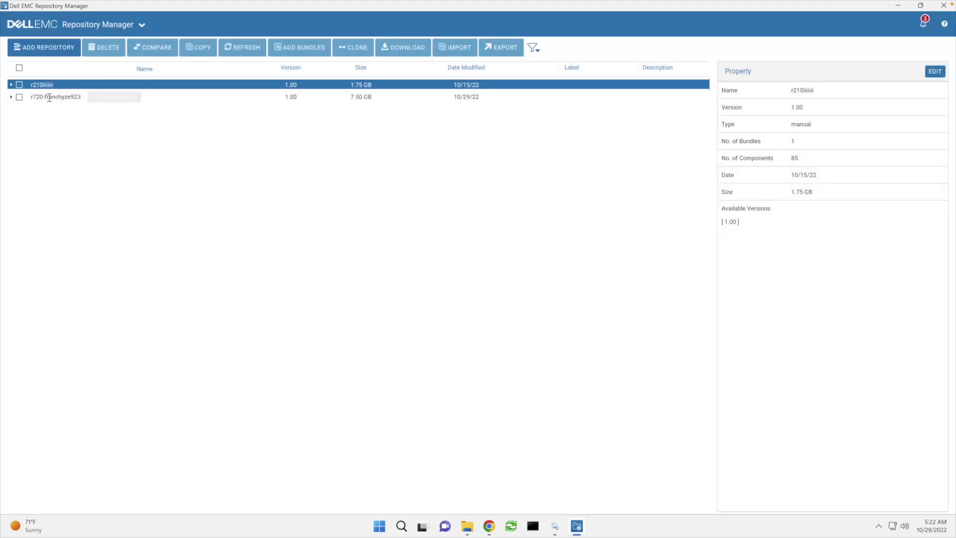
pyautogui.click(49, 98)
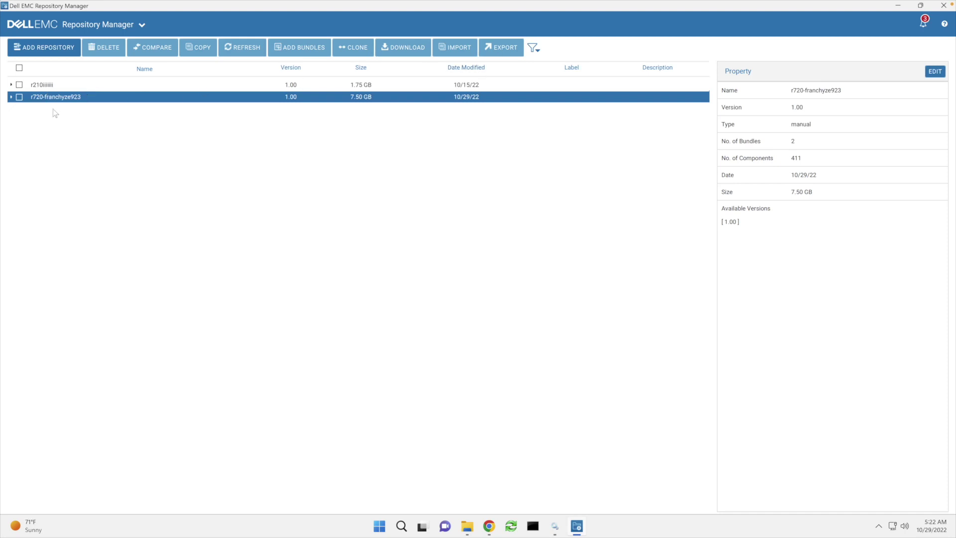
# Step: Export r720-franchyze923 as a Smart Bootable ISO saved to the Desktop folder
pyautogui.click(19, 98)
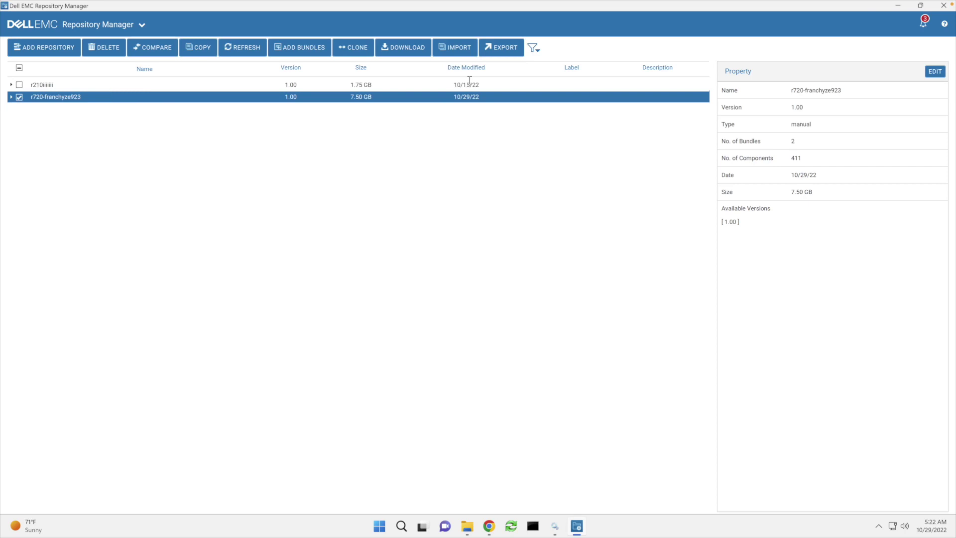
pyautogui.click(491, 48)
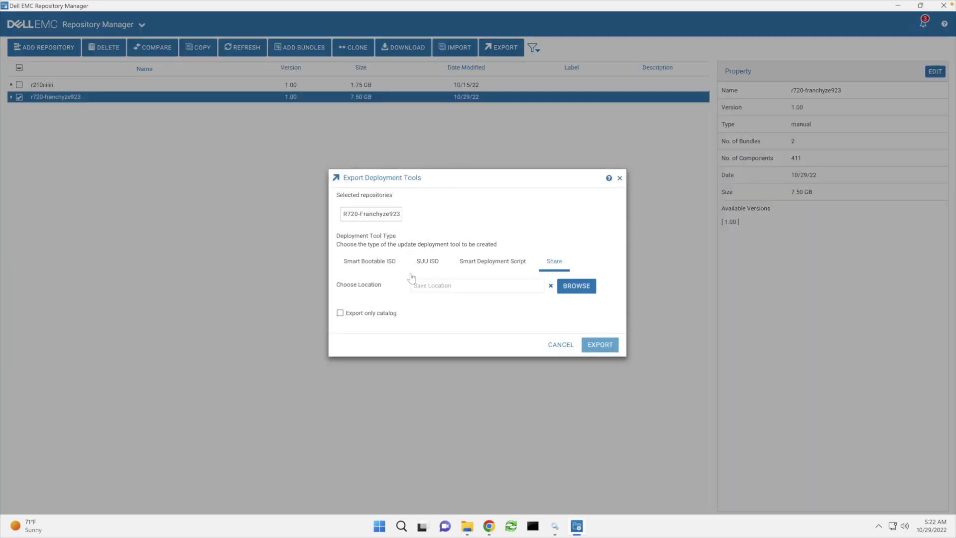
pyautogui.click(368, 264)
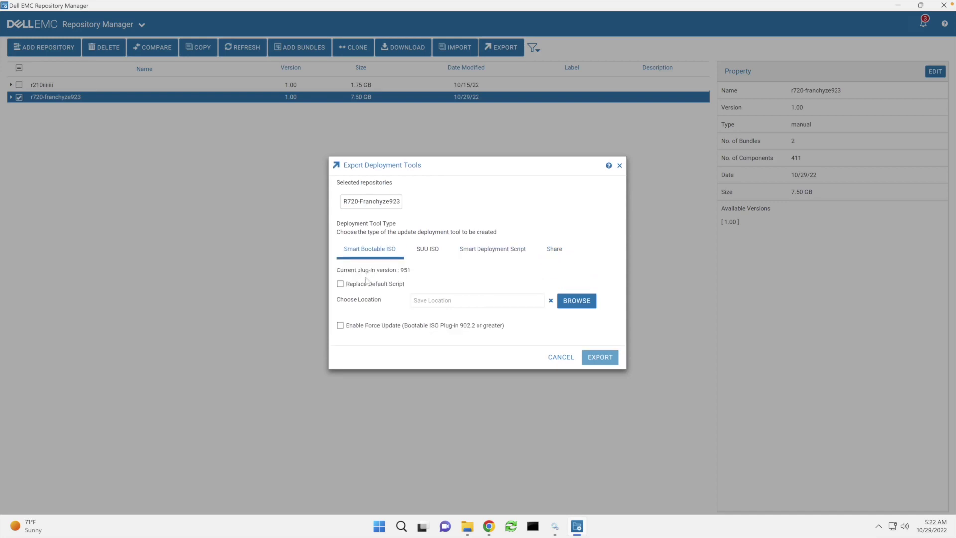
pyautogui.click(473, 301)
pyautogui.click(588, 304)
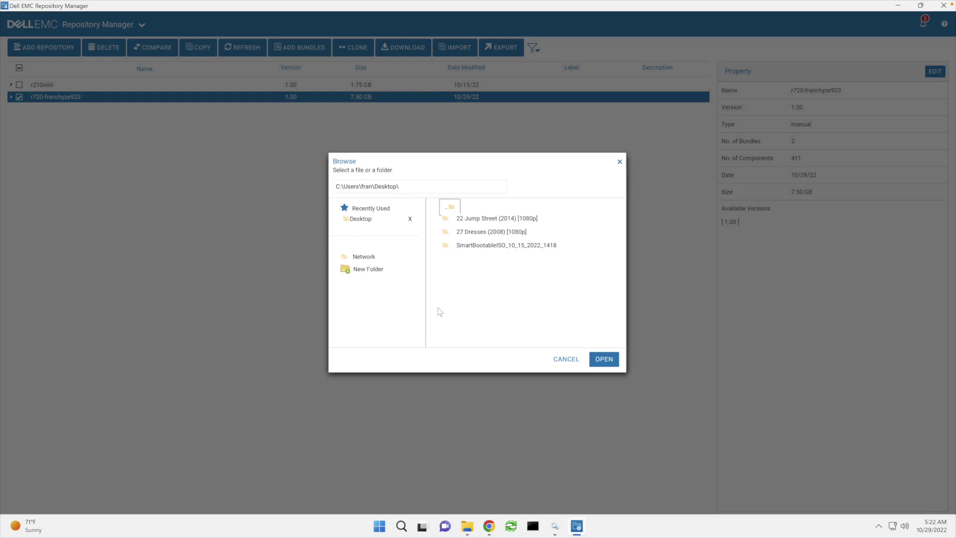
pyautogui.click(502, 249)
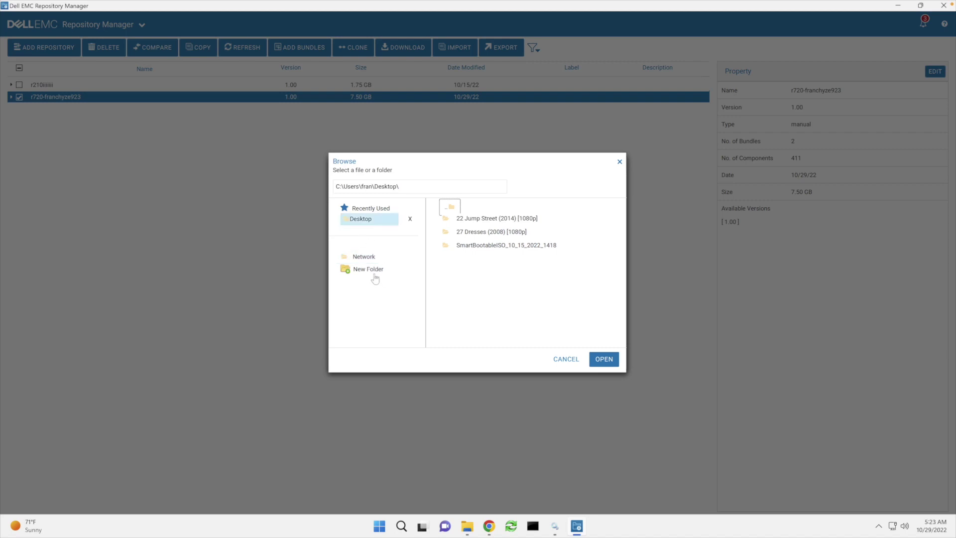
pyautogui.click(606, 362)
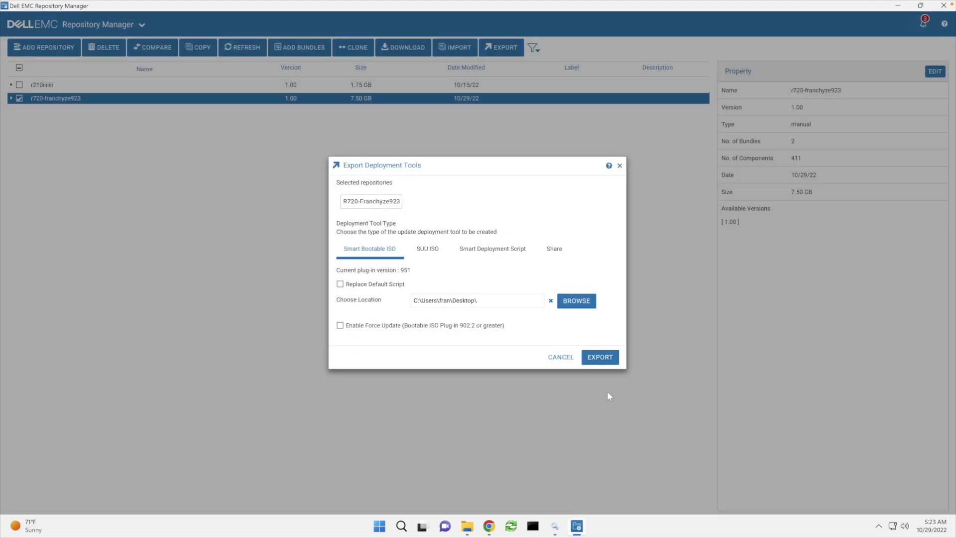
pyautogui.click(603, 359)
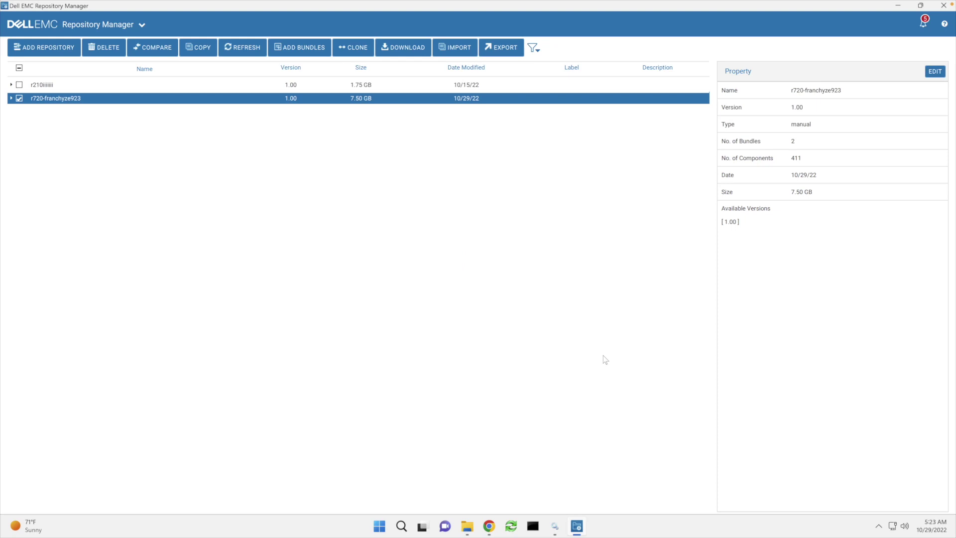
# Step: Check the notification alerts for the started Smart Bootable ISO job, minimizing and restoring the window
pyautogui.click(923, 24)
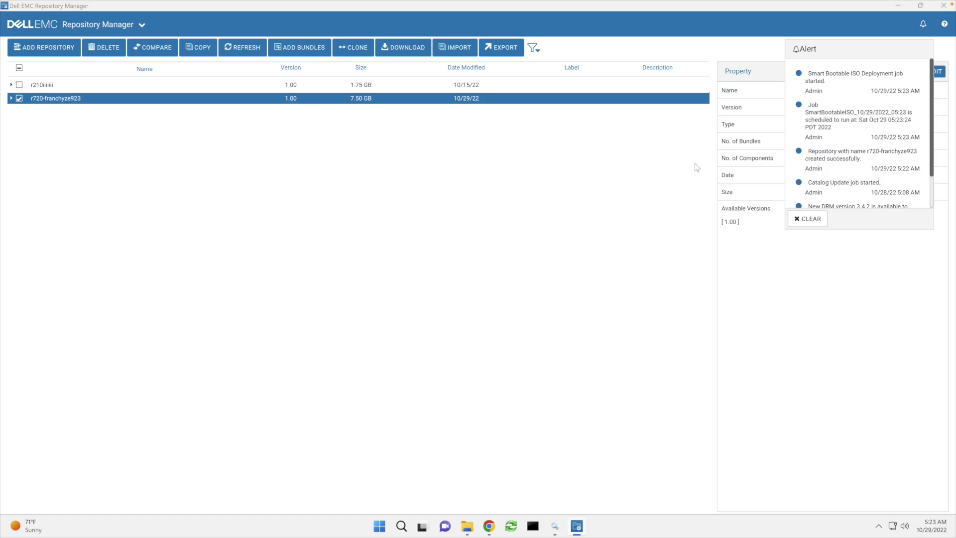
pyautogui.click(899, 7)
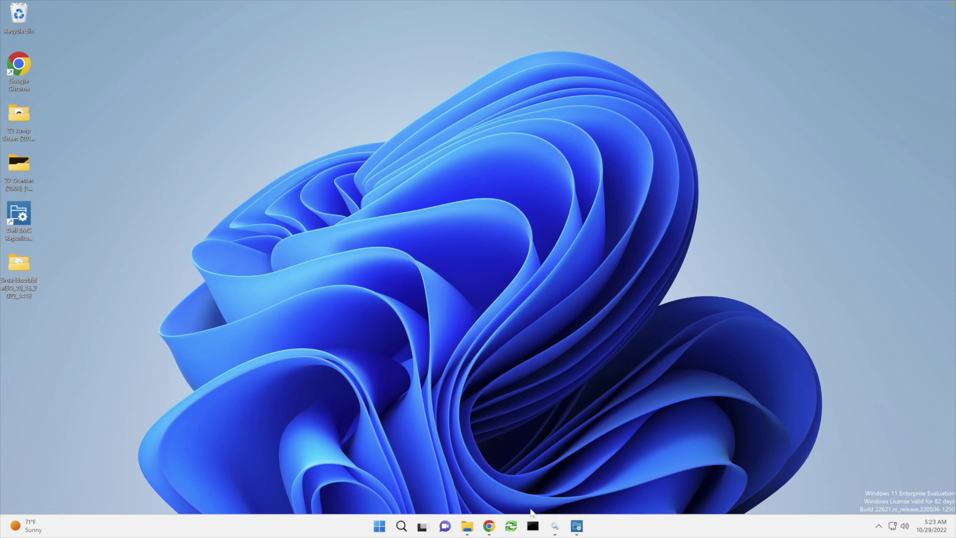
pyautogui.click(576, 470)
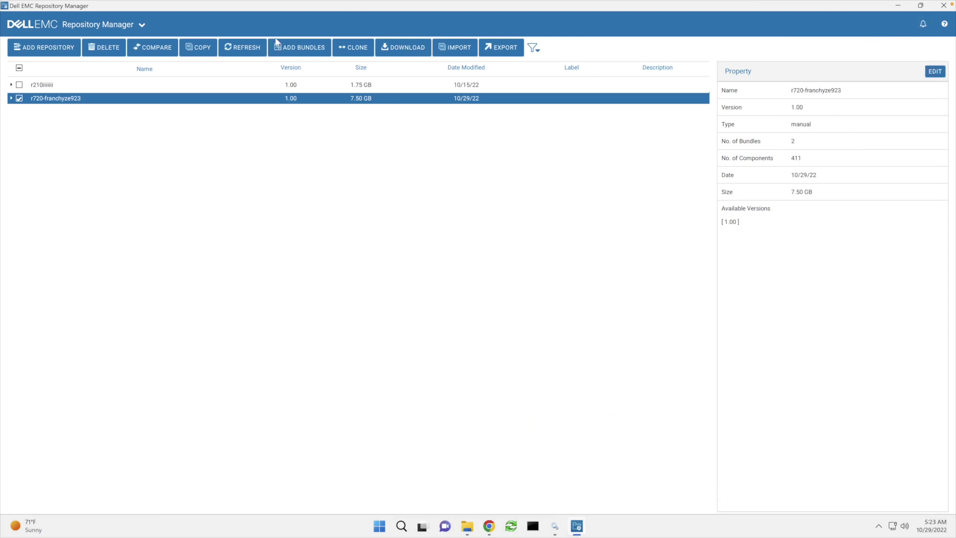
pyautogui.click(923, 24)
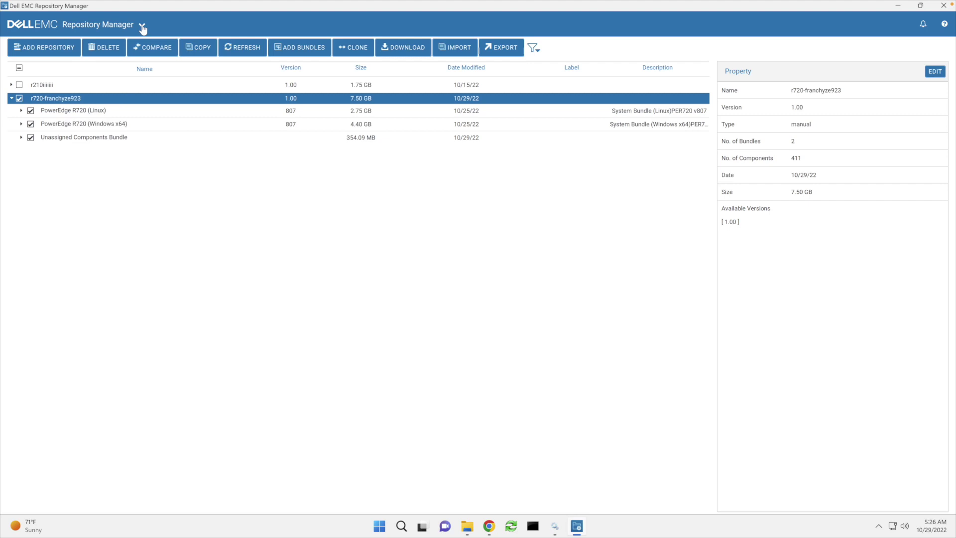
pyautogui.click(143, 27)
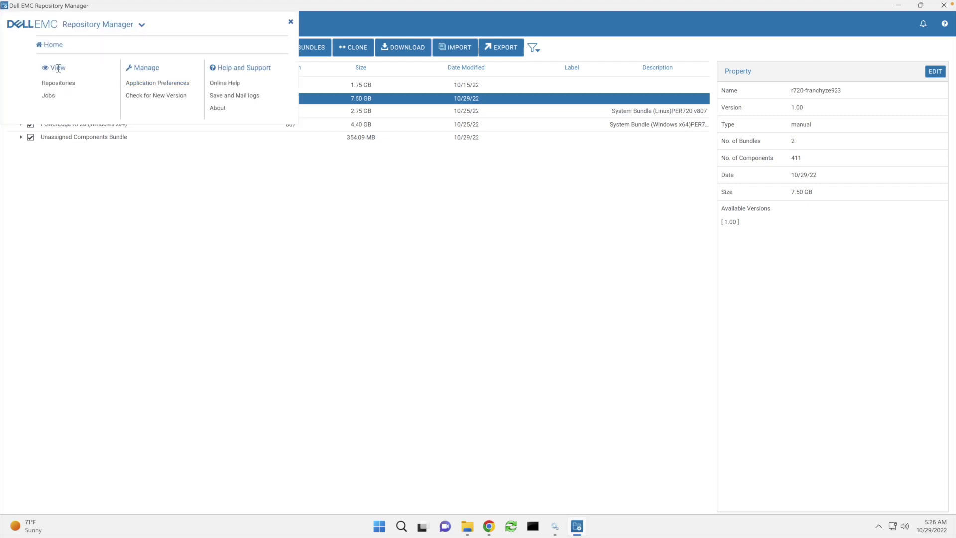
# Step: Confirm under View > Jobs that the ISO job shows SUCCESS, then minimize the window
pyautogui.click(55, 85)
pyautogui.click(49, 96)
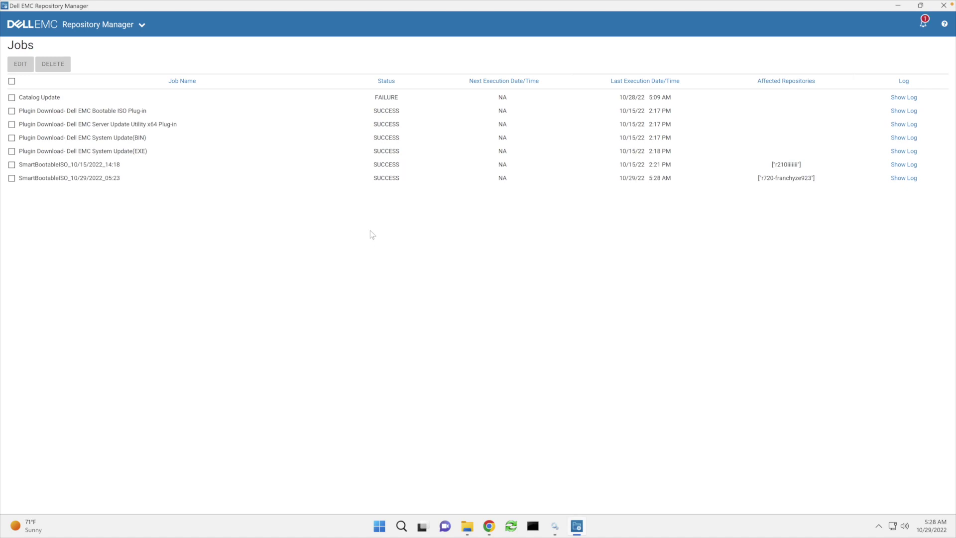
pyautogui.click(922, 23)
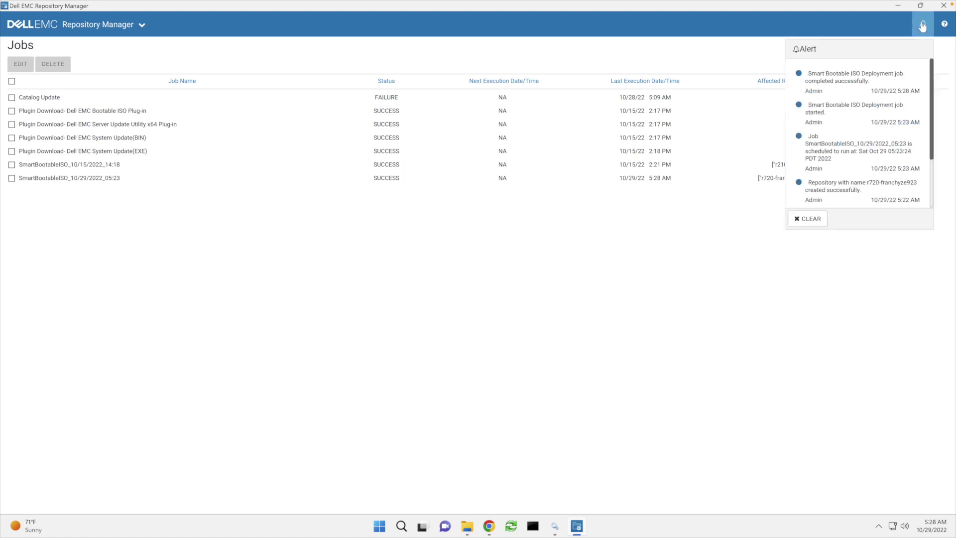
pyautogui.click(899, 7)
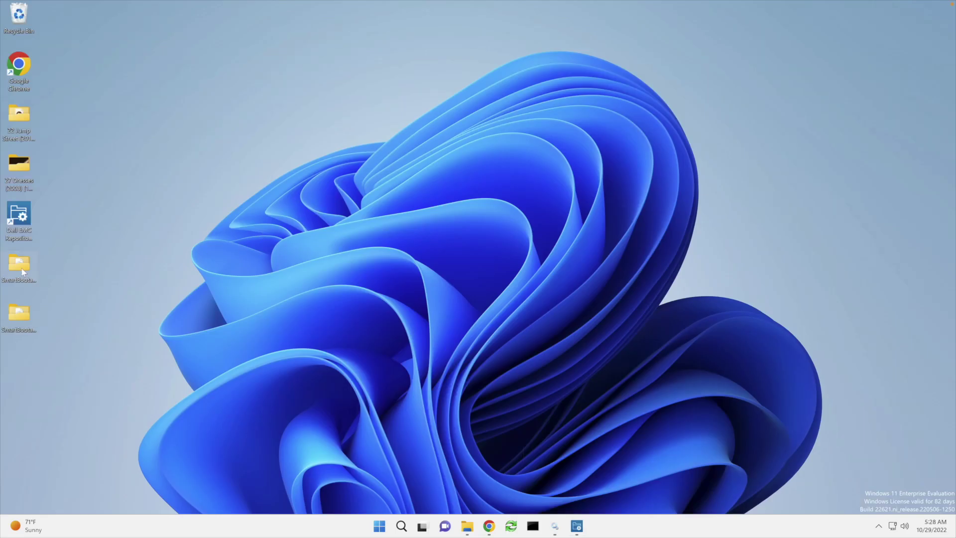
# Step: Launch rufus-3.20 from the Downloads folder, approve the UAC prompt, and minimize Explorer
pyautogui.click(23, 323)
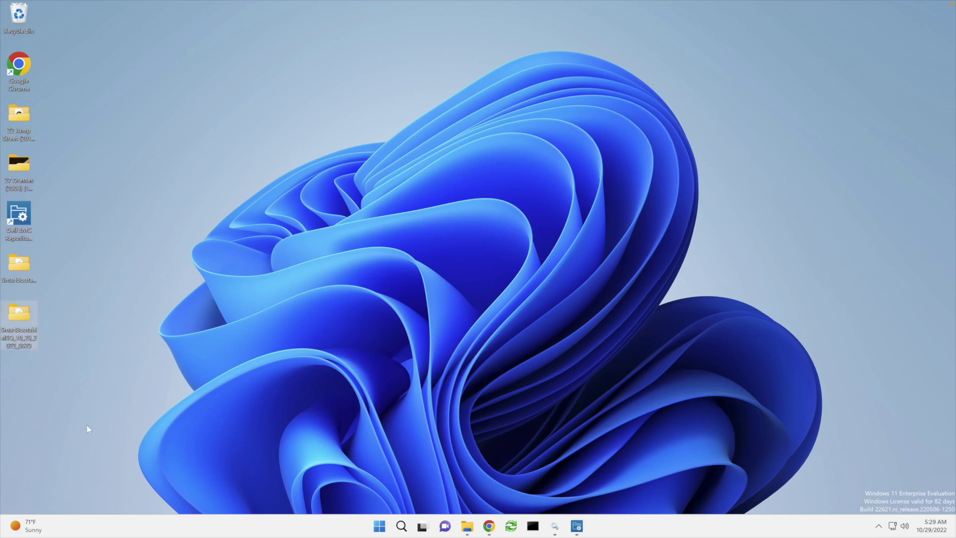
pyautogui.click(257, 241)
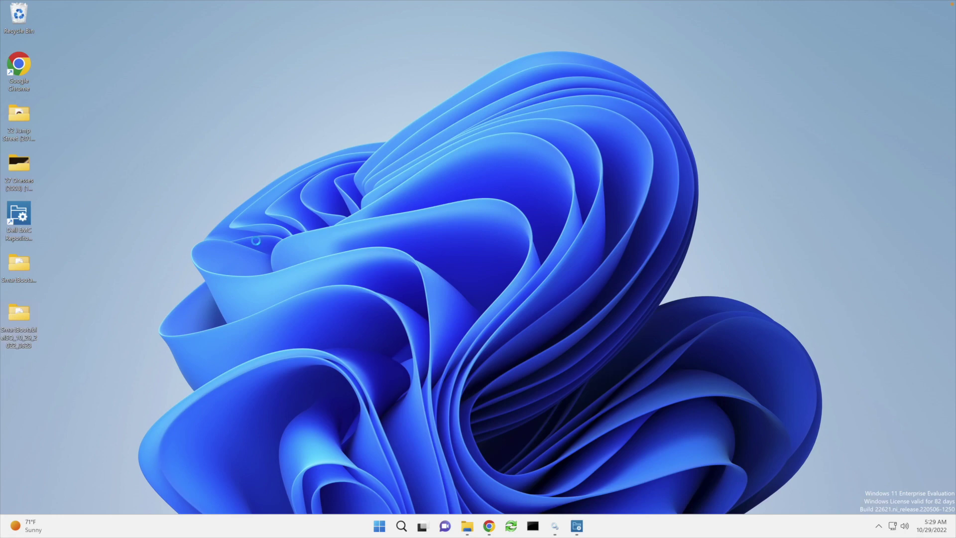
pyautogui.click(214, 265)
pyautogui.click(467, 526)
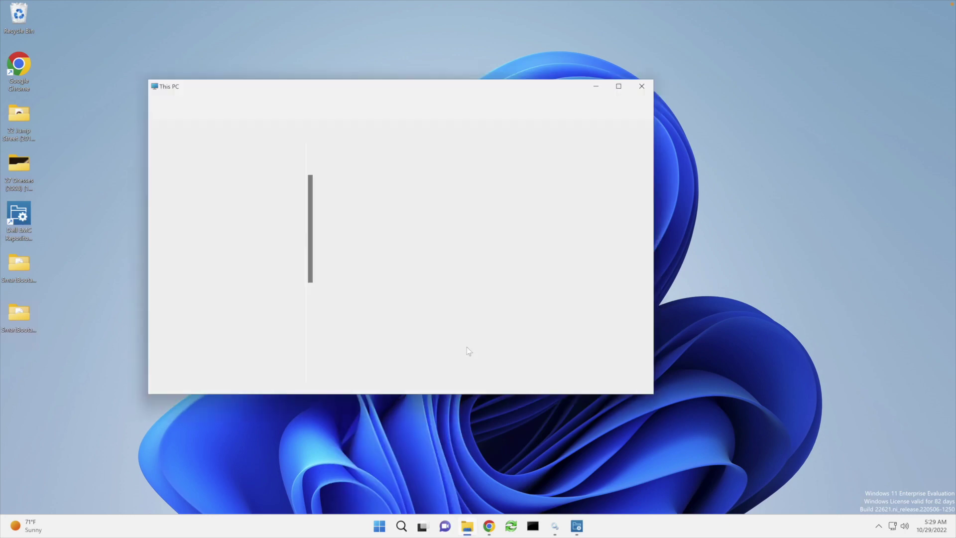
pyautogui.click(364, 194)
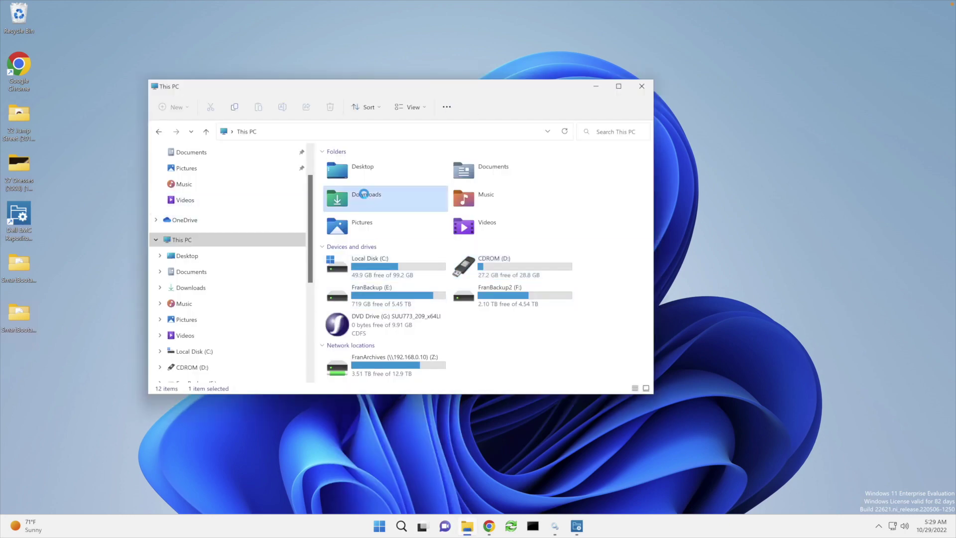
pyautogui.doubleClick(363, 194)
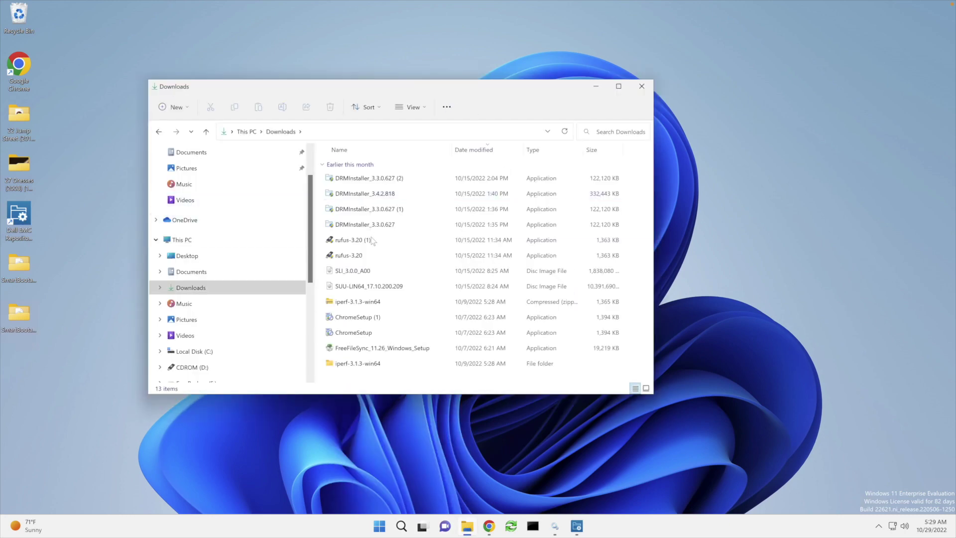
pyautogui.doubleClick(365, 256)
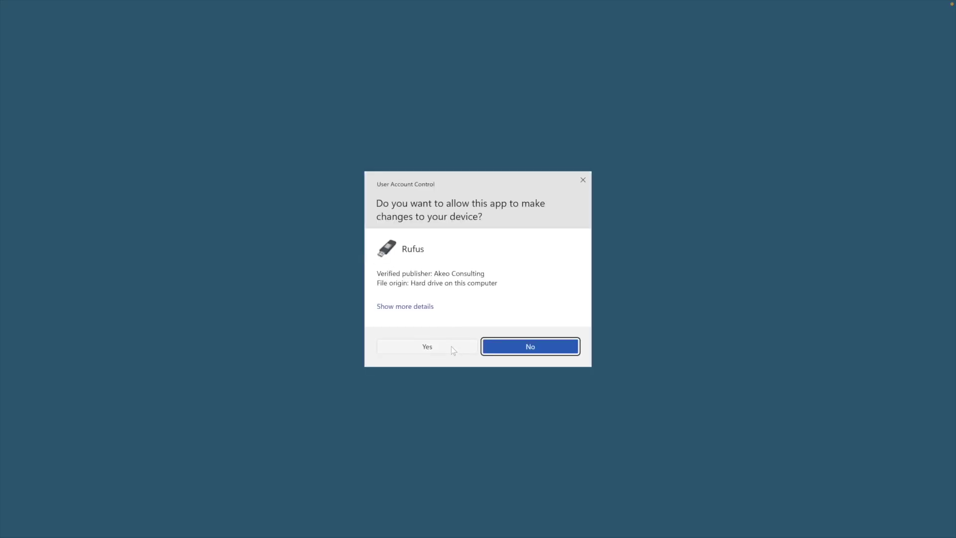
pyautogui.click(451, 347)
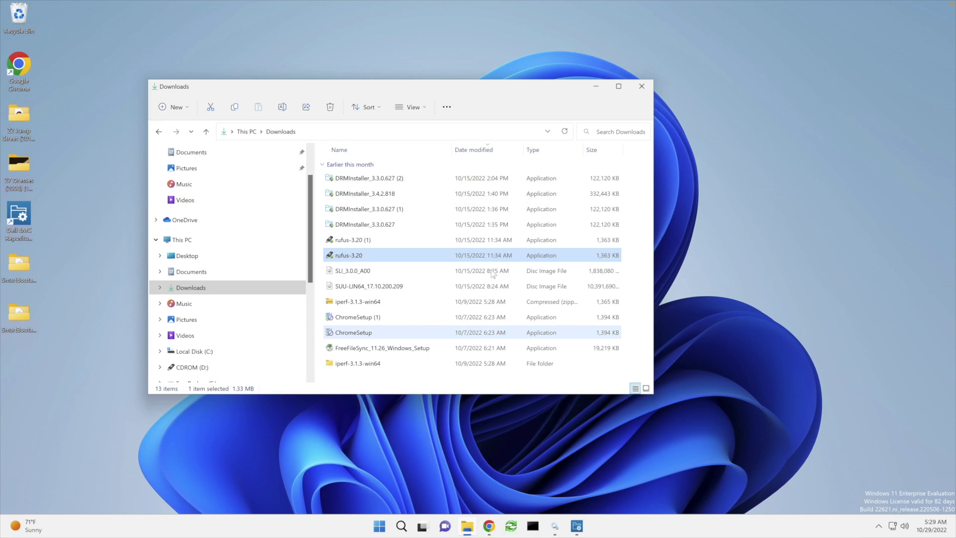
pyautogui.click(595, 86)
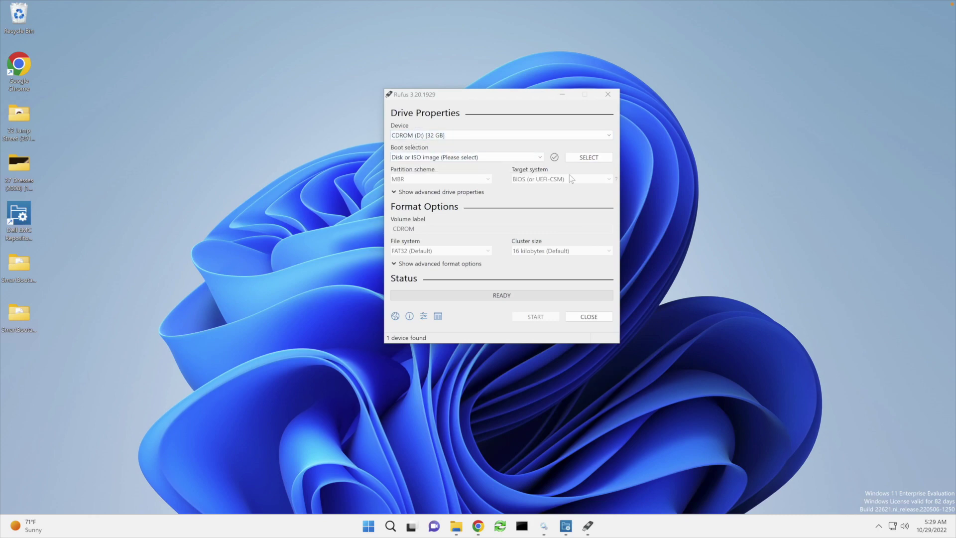
# Step: Browse to Desktop > SmartBootableISO_10_29_2022_0523 and pick the linuxISO image
pyautogui.click(439, 157)
pyautogui.click(441, 159)
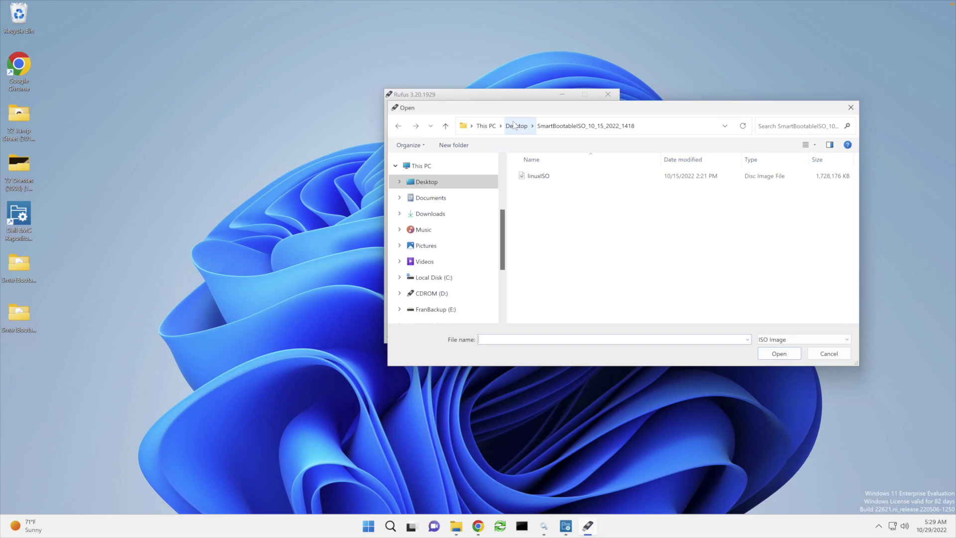
pyautogui.click(515, 126)
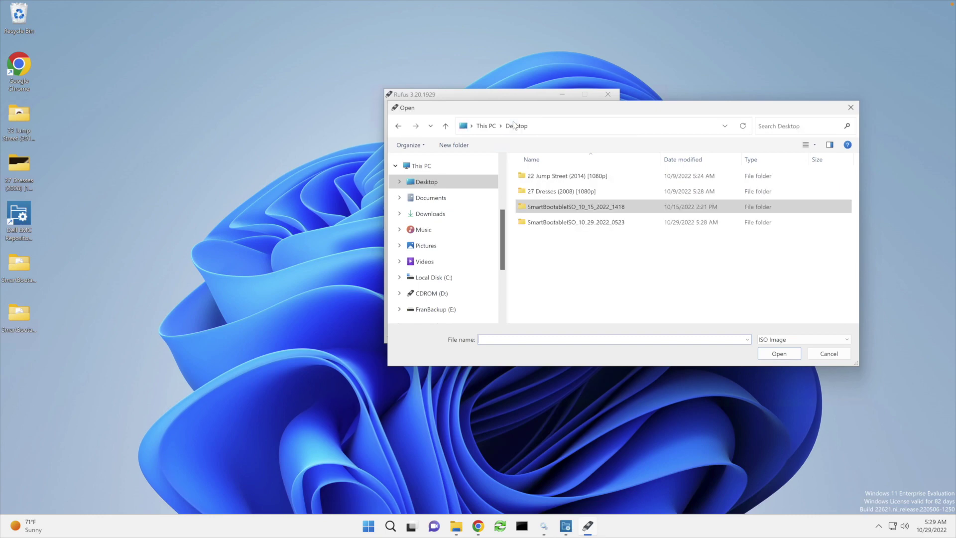
pyautogui.click(584, 226)
pyautogui.doubleClick(584, 226)
pyautogui.click(560, 178)
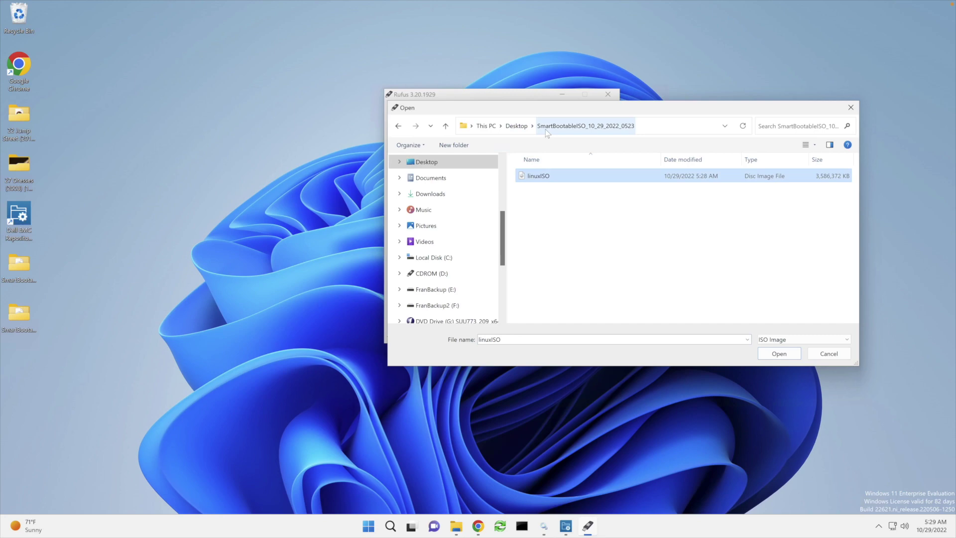
# Step: After comparing with the 10_15_2022 folder, confirm linuxISO and write it to CDROM (D:), accepting the erase
pyautogui.click(516, 126)
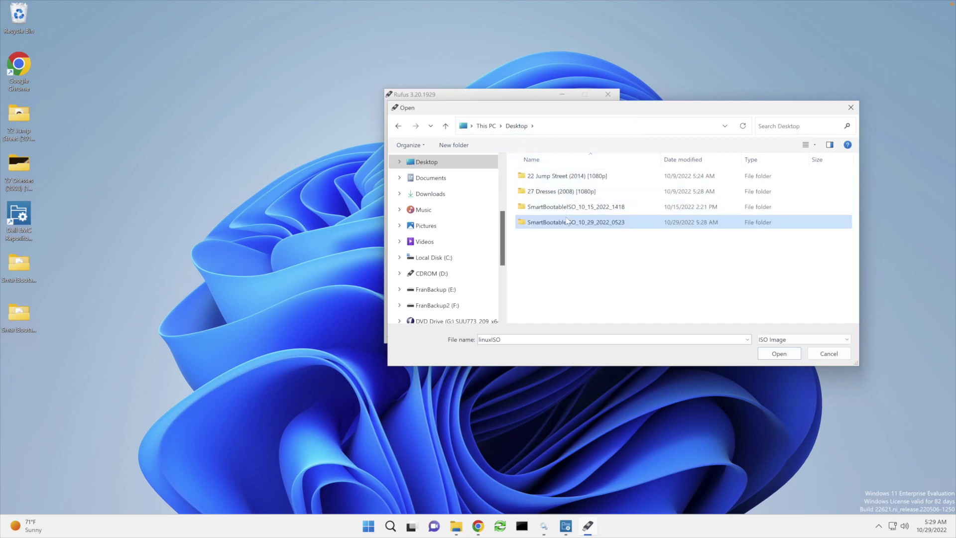
pyautogui.doubleClick(565, 207)
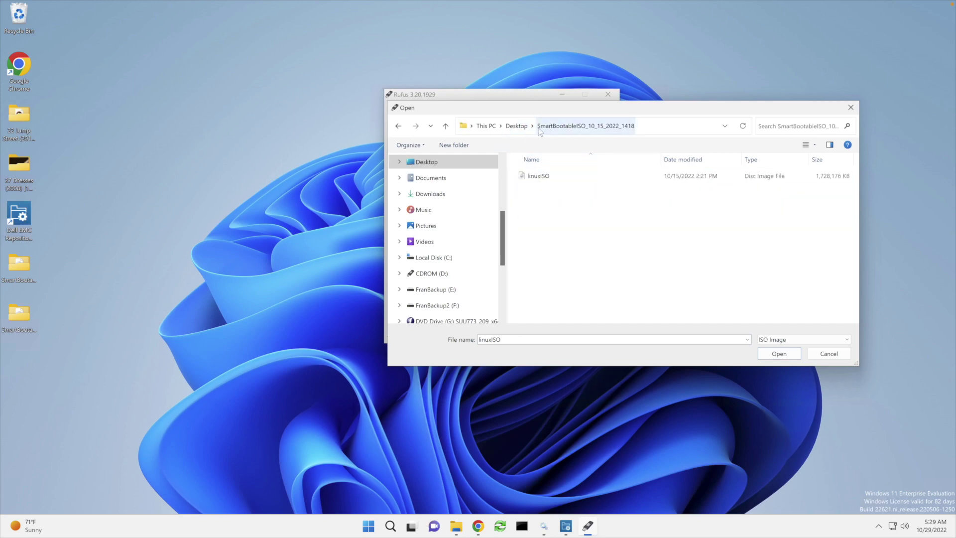
pyautogui.click(516, 126)
pyautogui.doubleClick(553, 224)
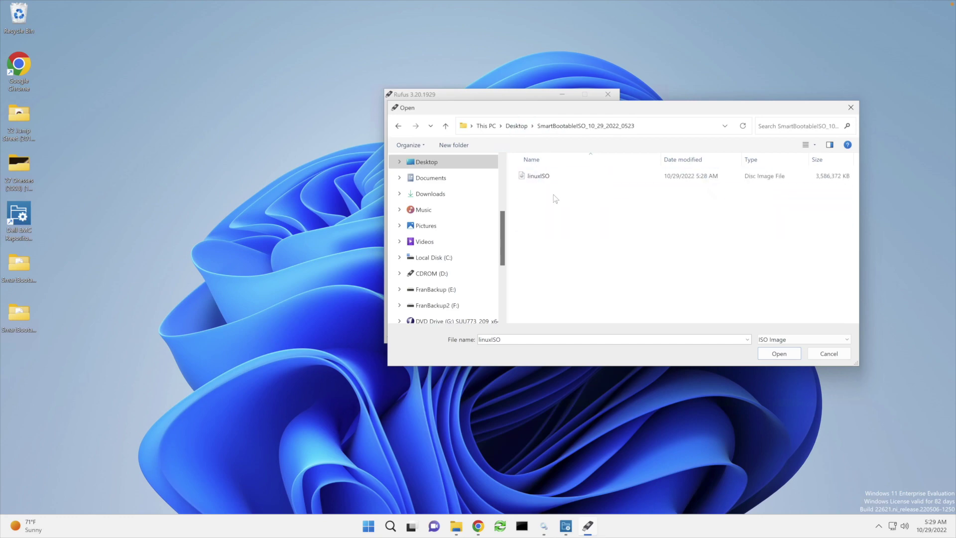
pyautogui.click(763, 353)
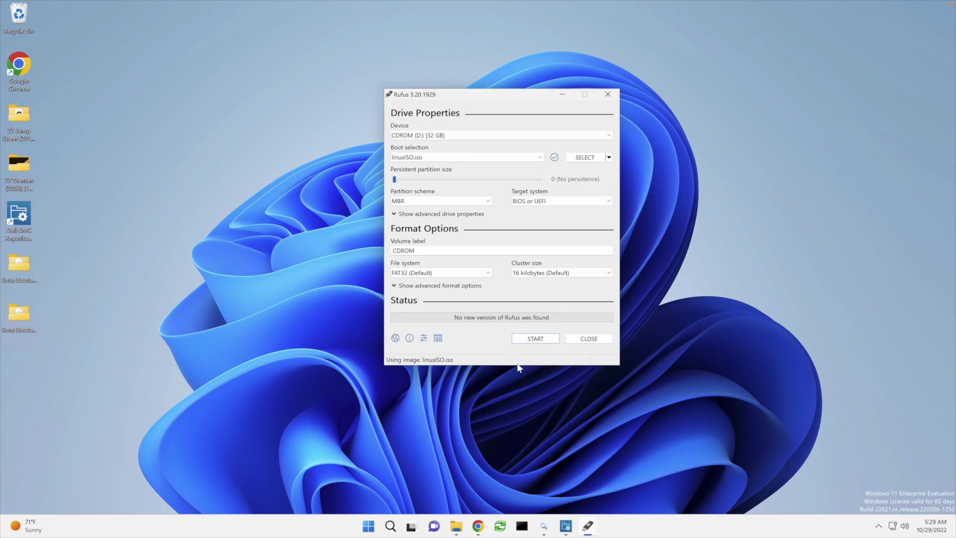
pyautogui.click(531, 342)
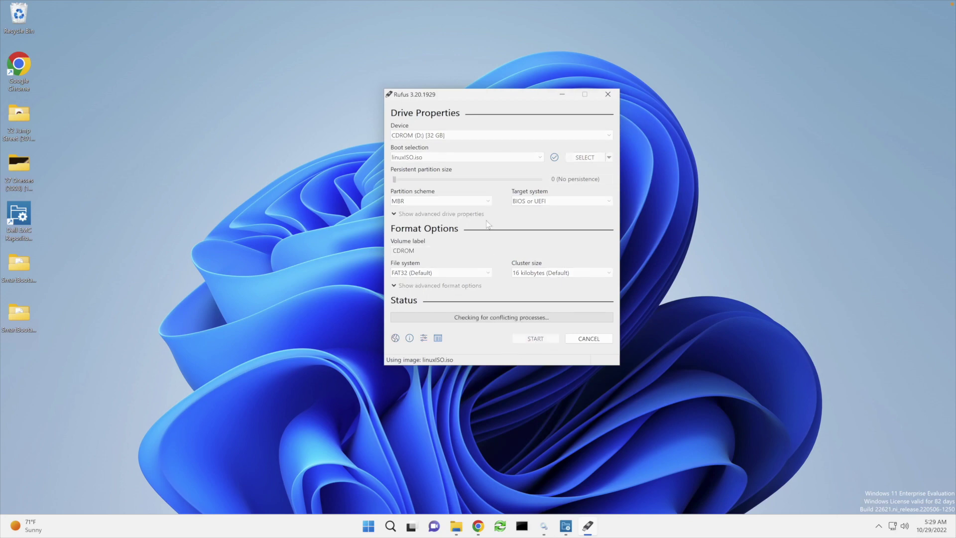
pyautogui.click(504, 300)
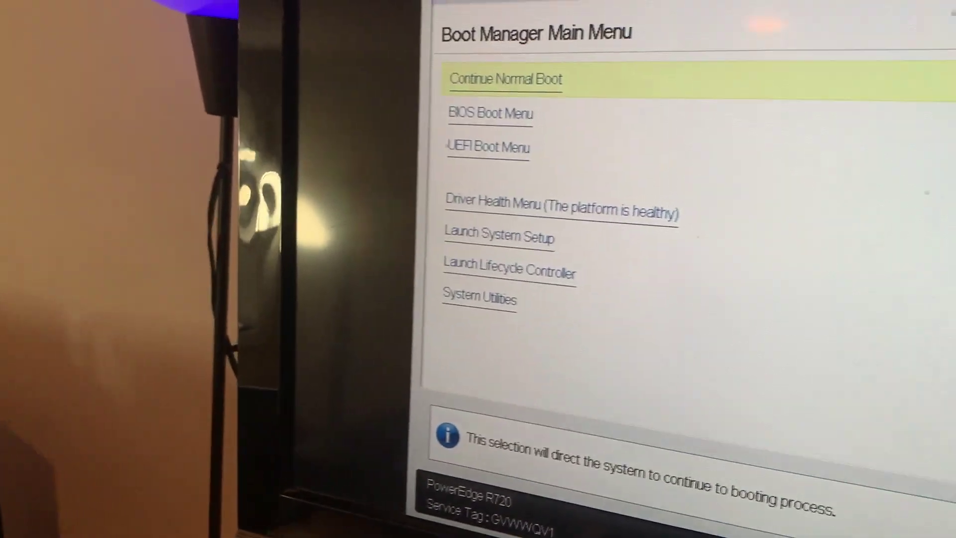
# Step: In the BIOS Boot Menu, boot from Hard drive C: > Front USB: USB DISK 3.0
pyautogui.press('Down')
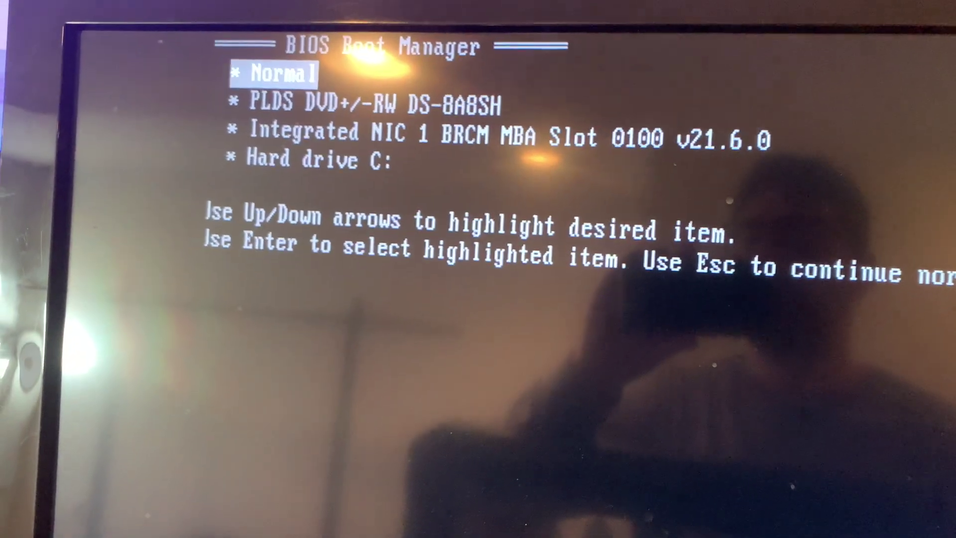
pyautogui.press('Down')
pyautogui.press('Down')
pyautogui.press('Down')
pyautogui.press('Return')
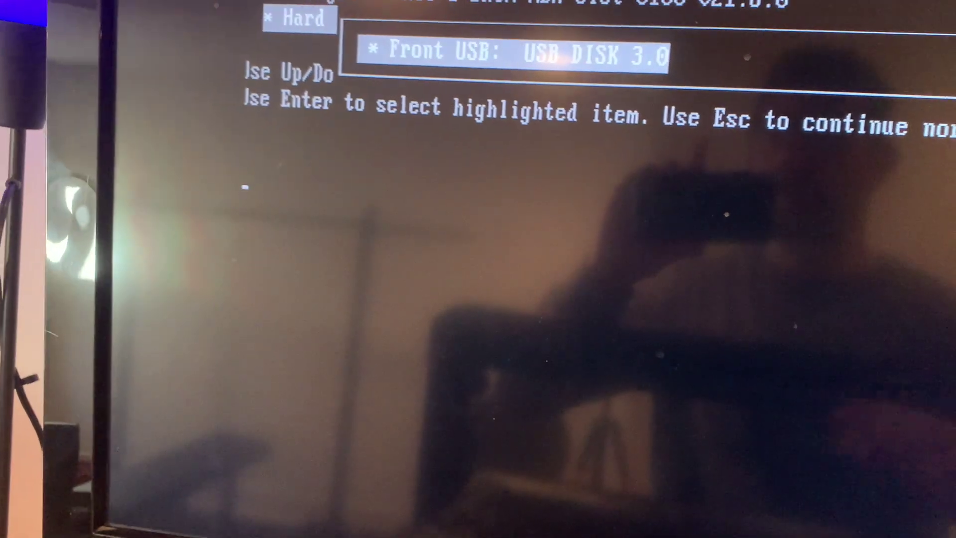
pyautogui.press('Return')
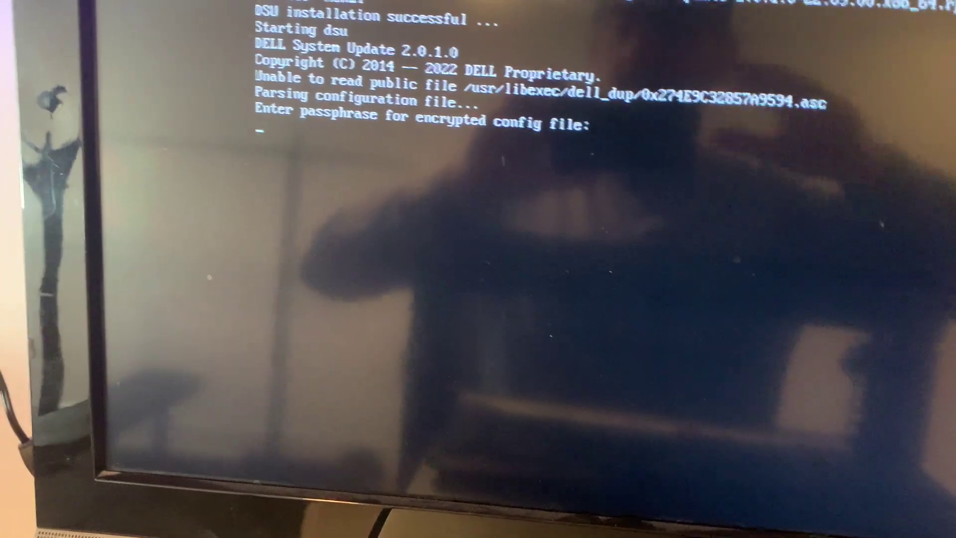
# Step: Skip the config file passphrase so DSU checks the server and finds no applicable updates
pyautogui.press('Return')
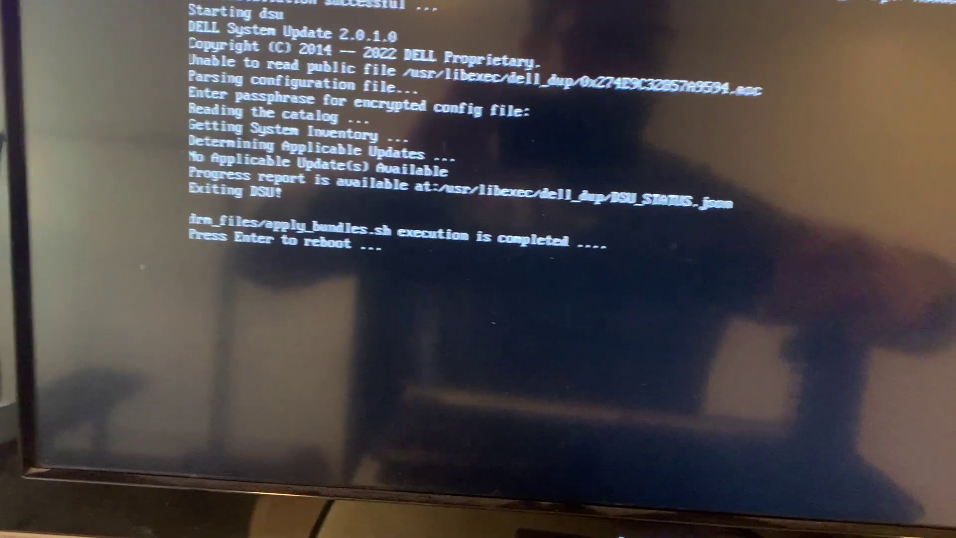
# Step: Accept the 'Press Enter to reboot' prompt so the R720 restarts
pyautogui.press('Return')
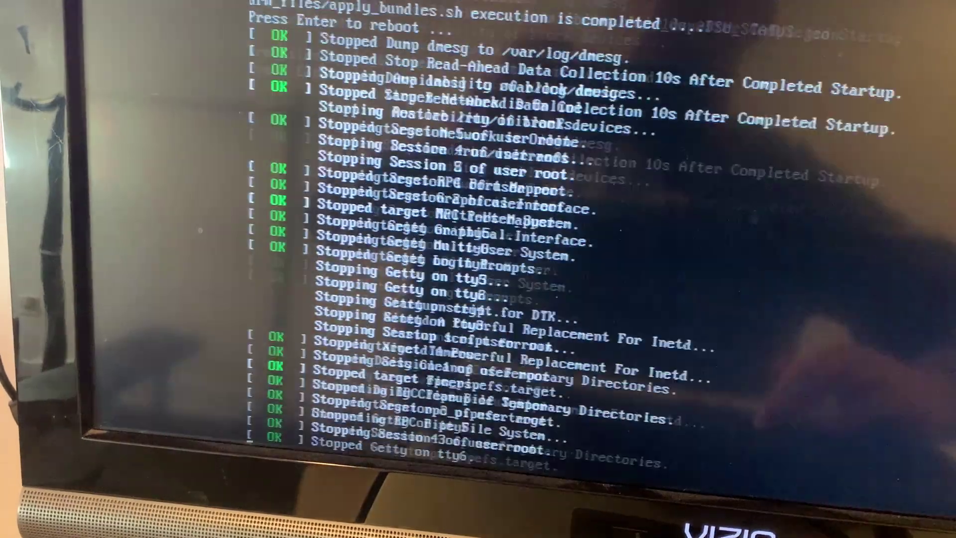